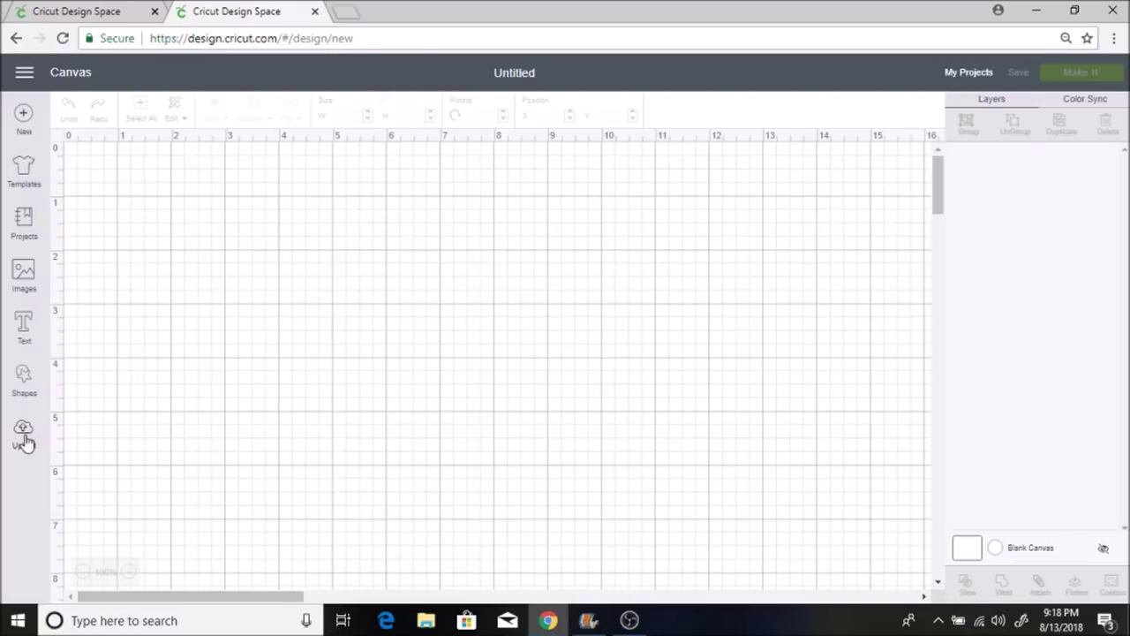
# Upload image 460 from Commerical SVG's and fonts > freepik > Lovely-Vintage-Frame.
pyautogui.click(24, 435)
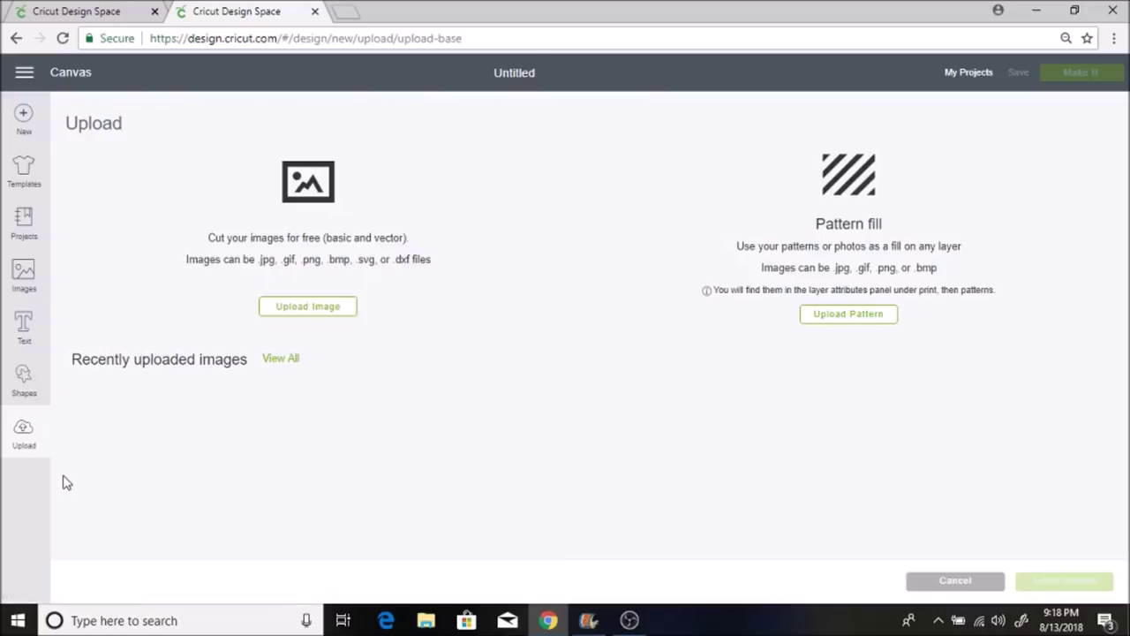
pyautogui.click(321, 309)
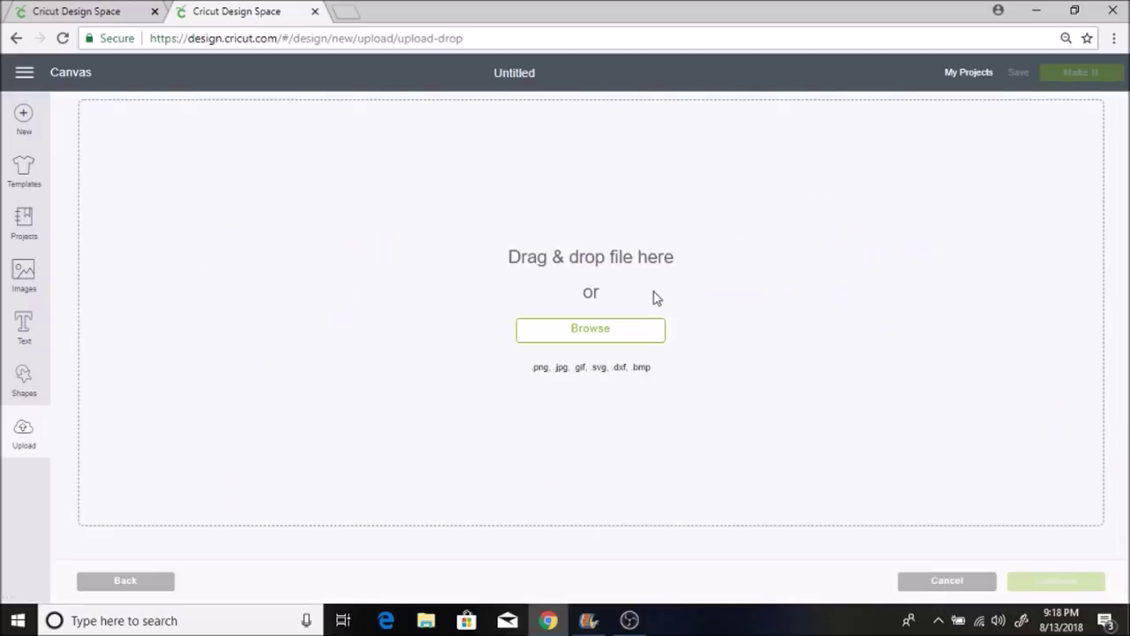
pyautogui.click(616, 331)
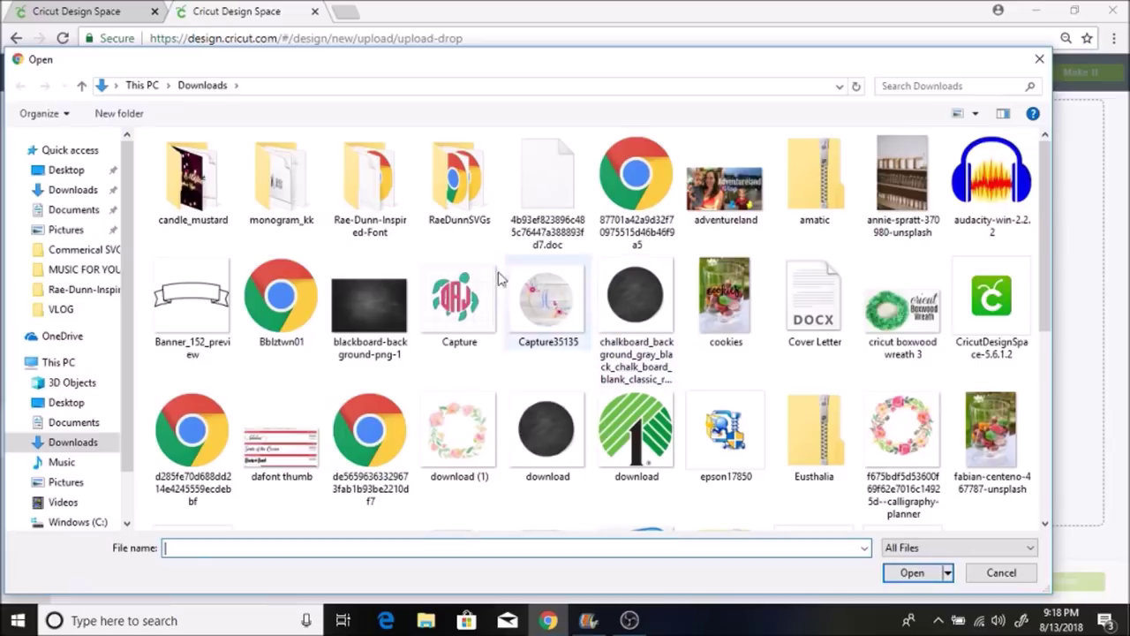
pyautogui.scroll(-3, 600, 345)
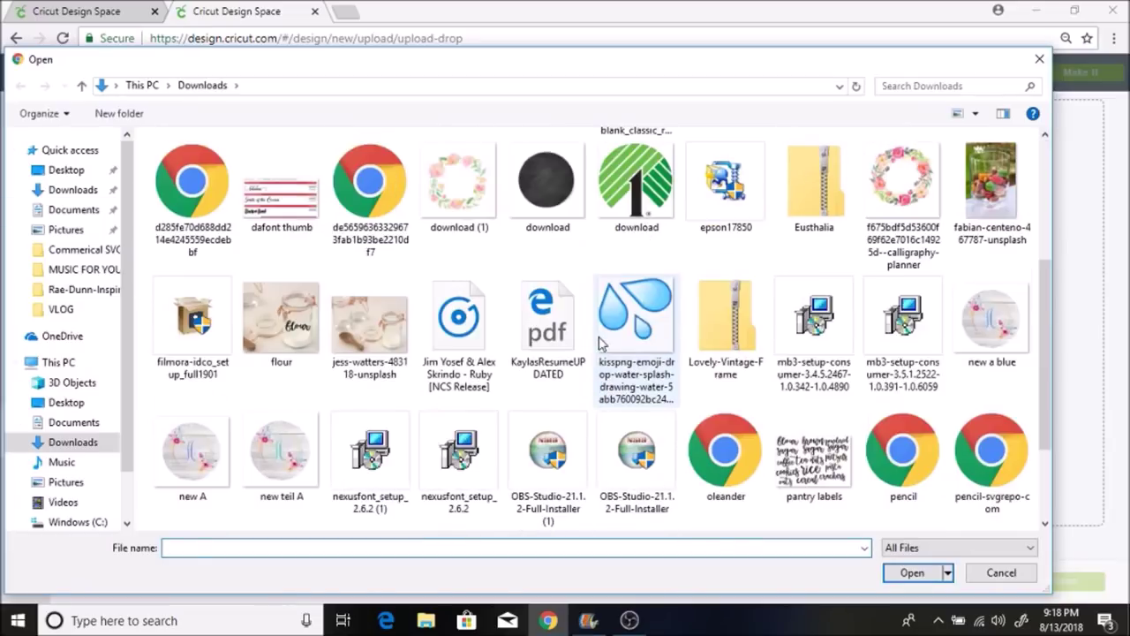
pyautogui.scroll(-2, 600, 344)
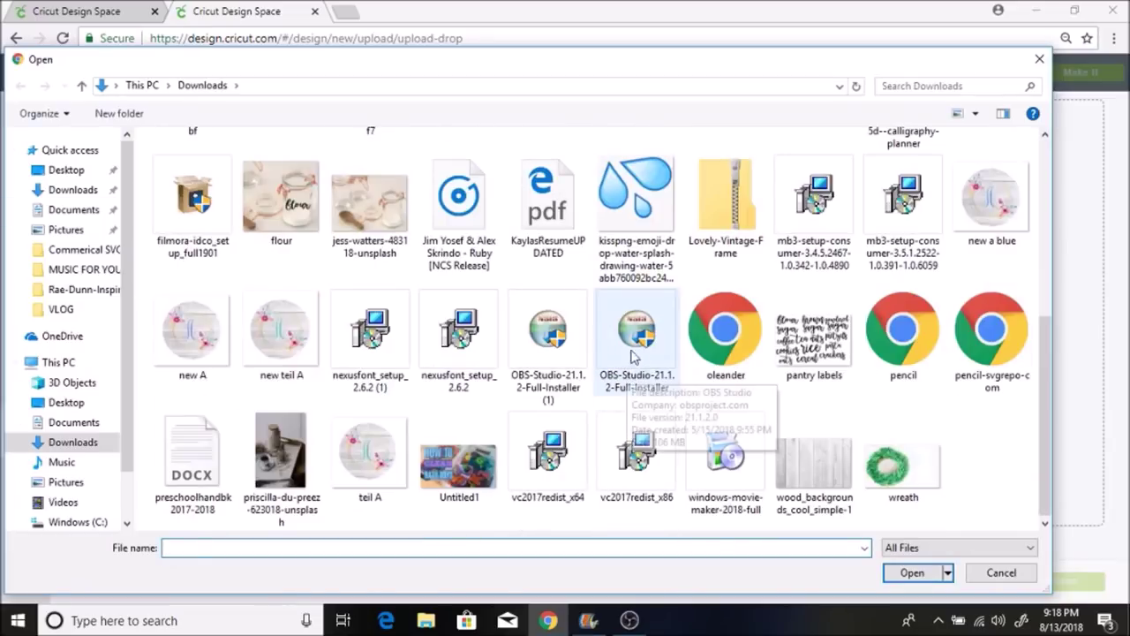
pyautogui.scroll(5, 893, 422)
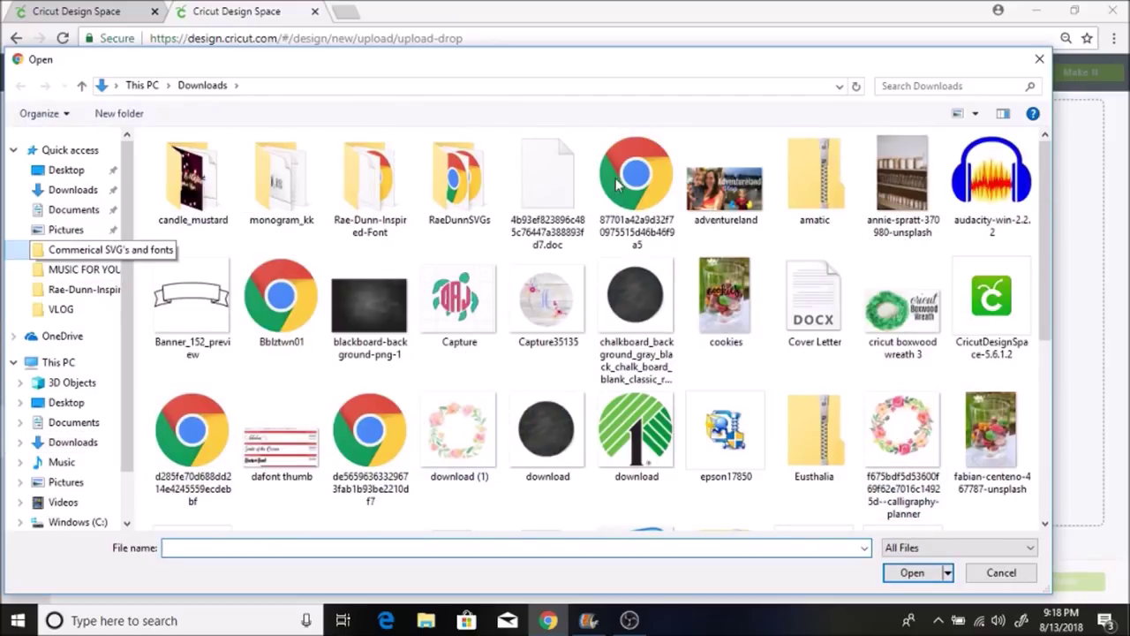
pyautogui.click(53, 249)
pyautogui.doubleClick(722, 208)
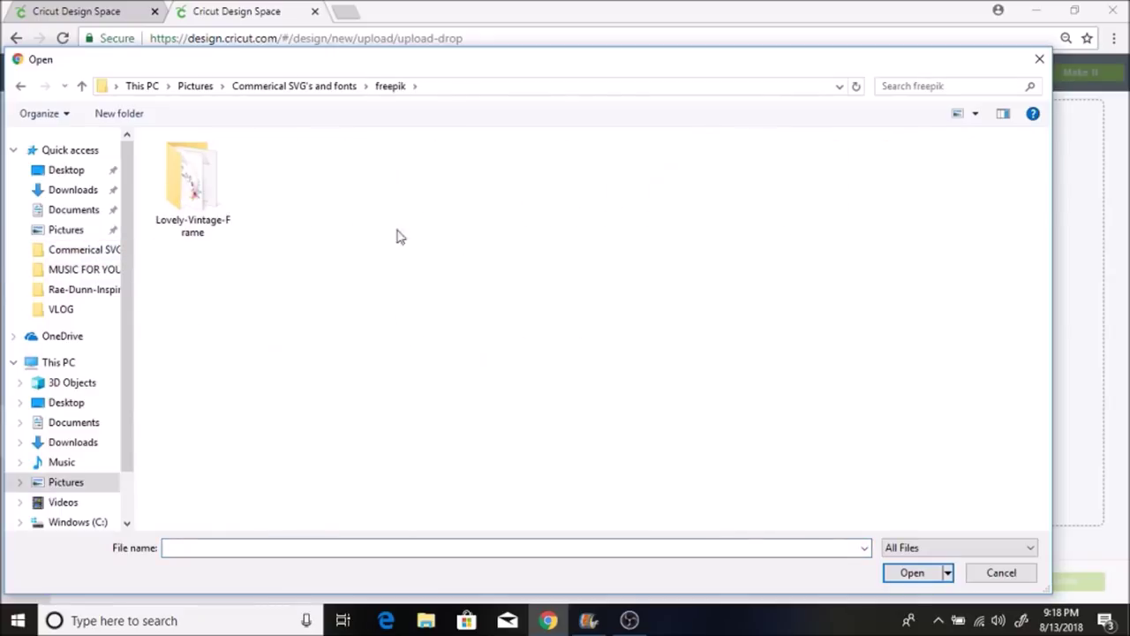
pyautogui.doubleClick(197, 205)
pyautogui.doubleClick(296, 186)
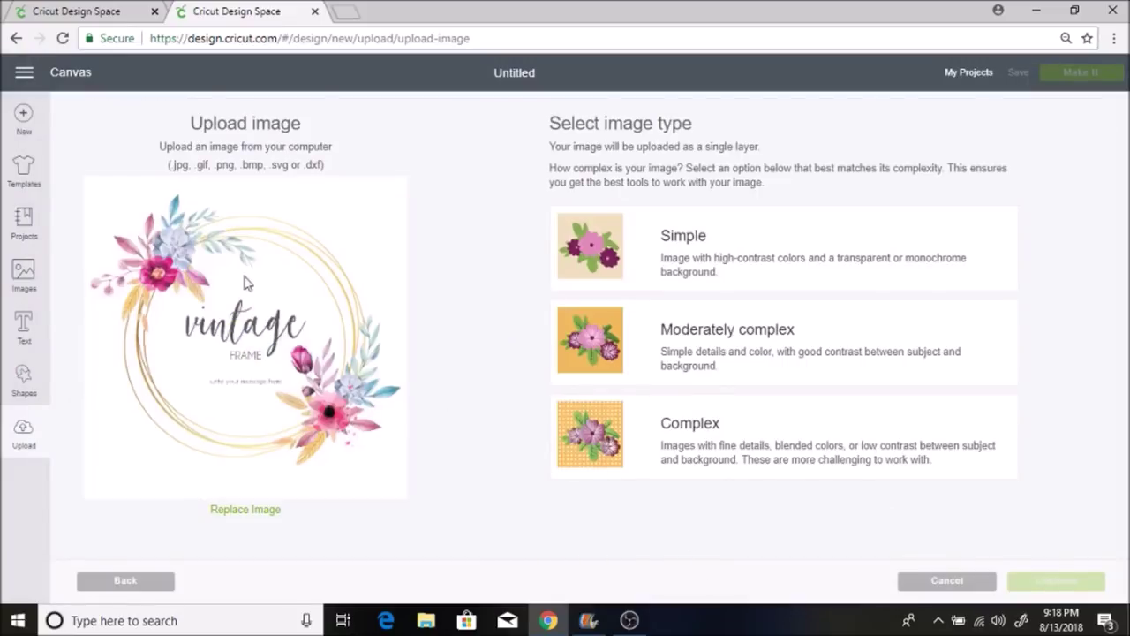
# Mark the upload as a Complex image and zoom out to show the whole frame.
pyautogui.click(683, 440)
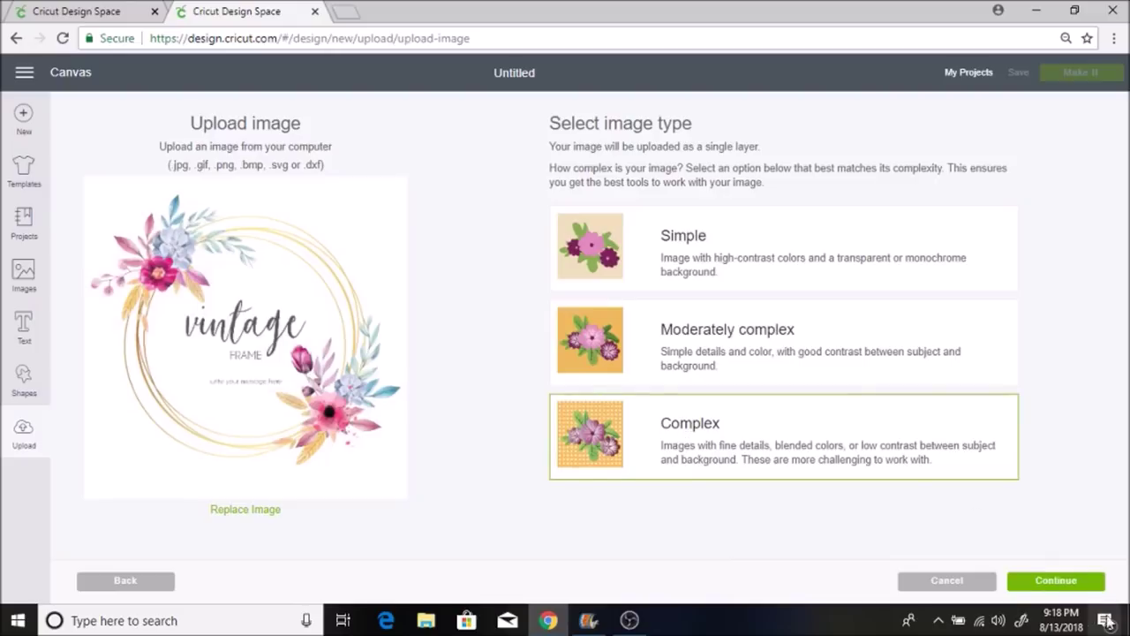
pyautogui.click(1068, 581)
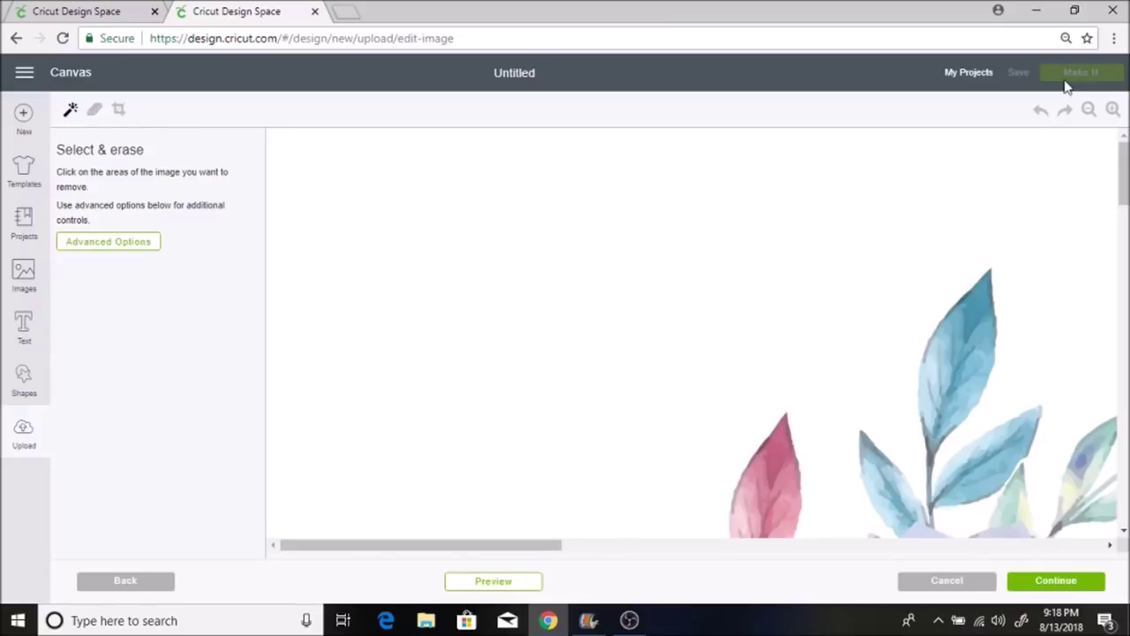
pyautogui.click(1088, 109)
pyautogui.click(1089, 110)
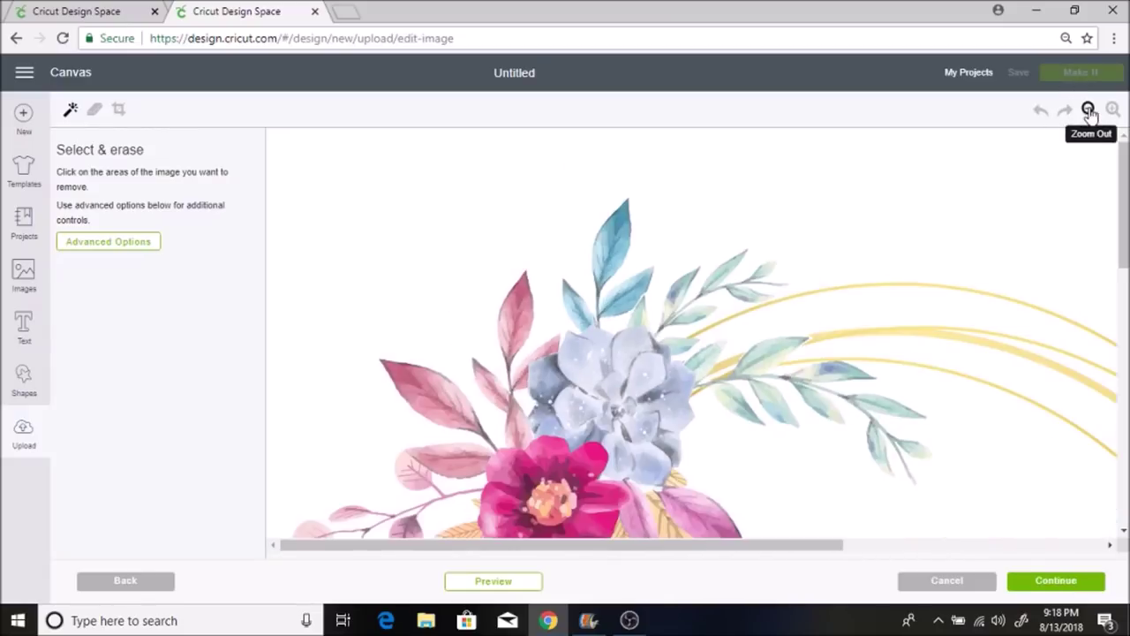
pyautogui.click(1088, 110)
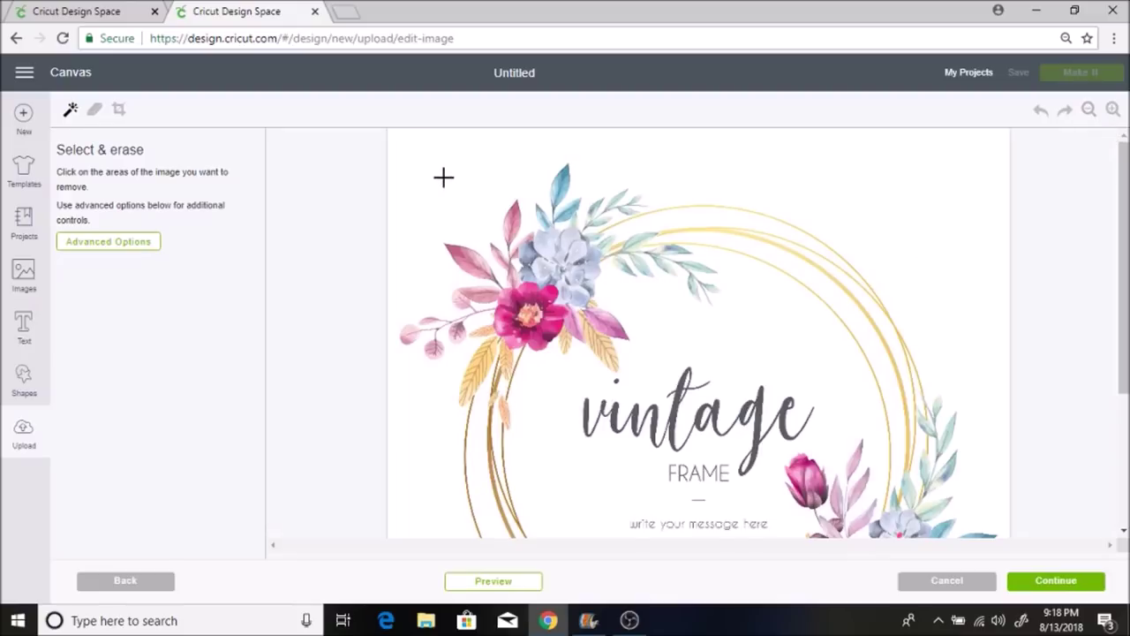
# Make the white background around, inside and along the floral ring transparent.
pyautogui.click(904, 175)
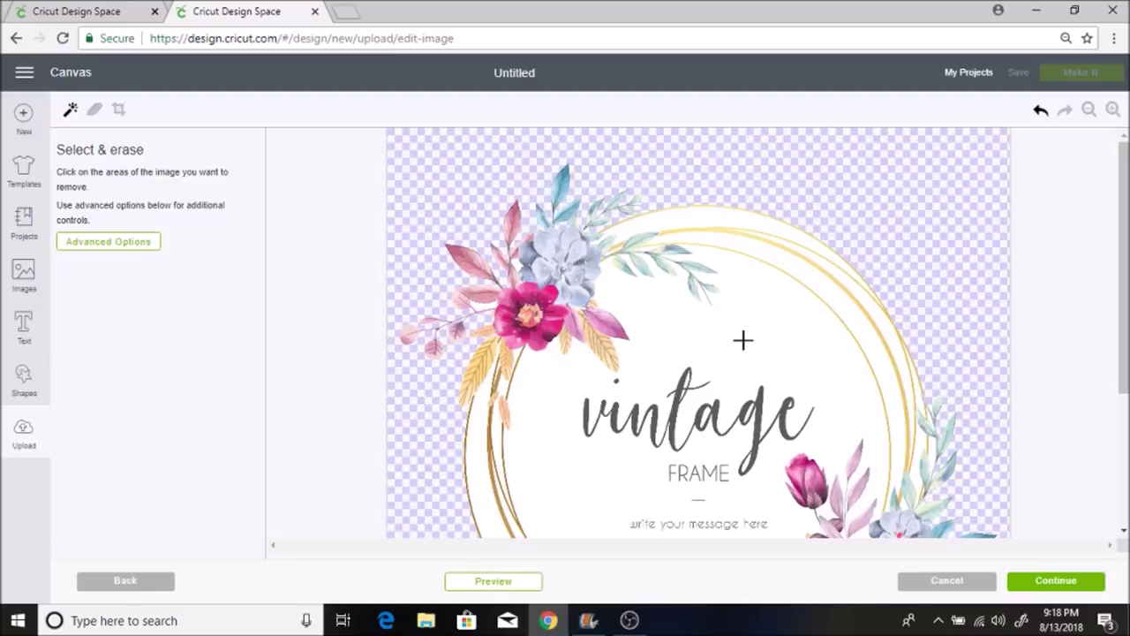
pyautogui.click(888, 251)
pyautogui.scroll(-2, 741, 356)
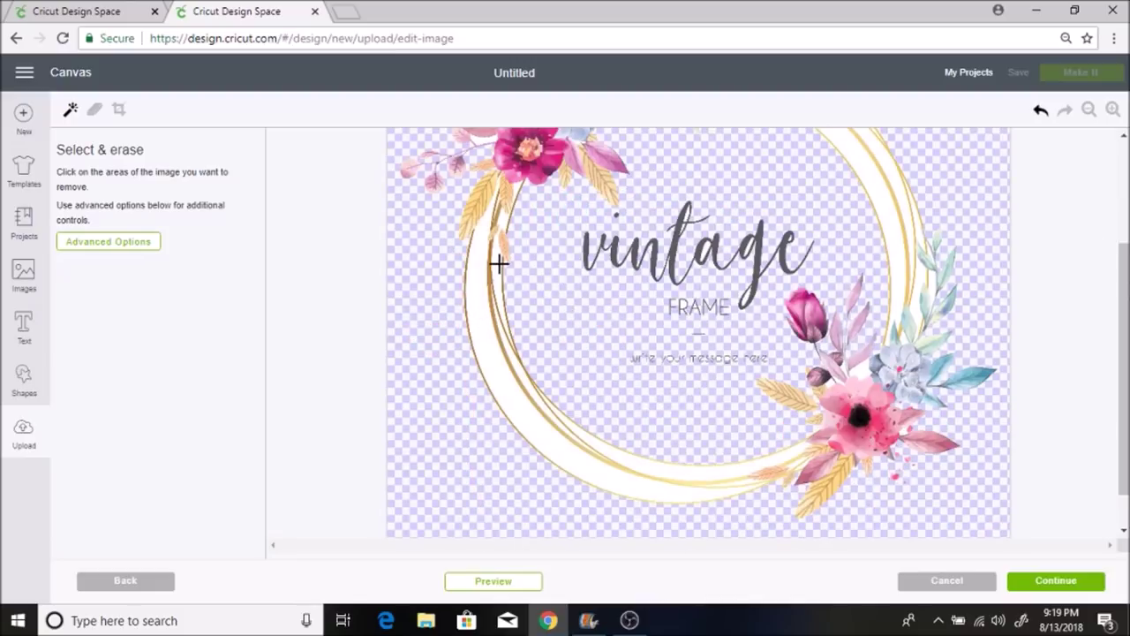
pyautogui.click(505, 315)
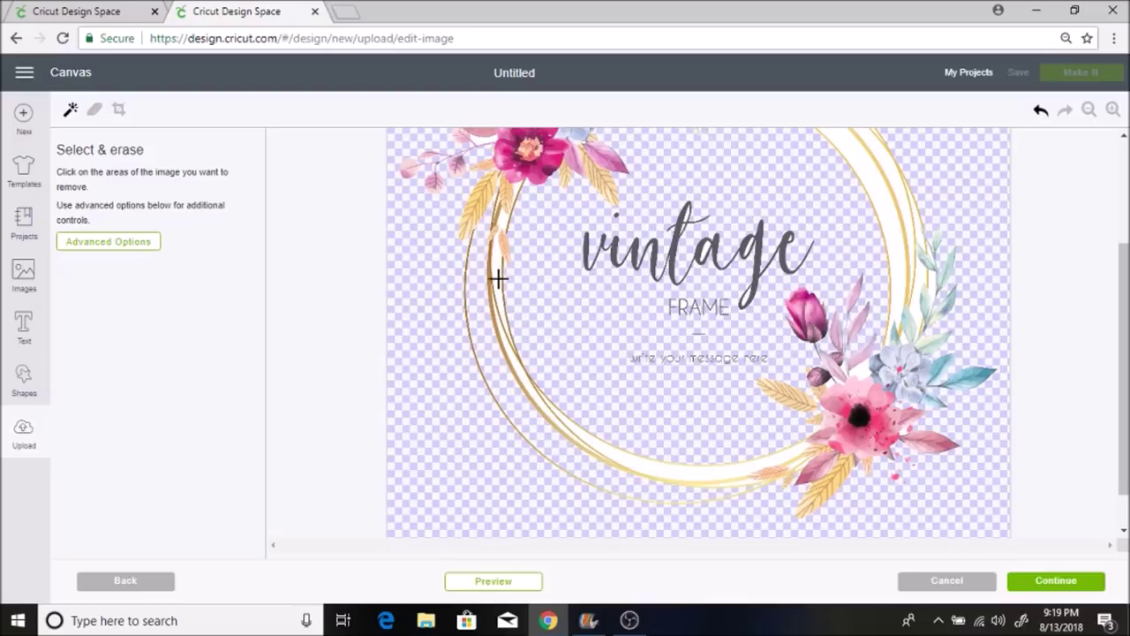
pyautogui.click(520, 372)
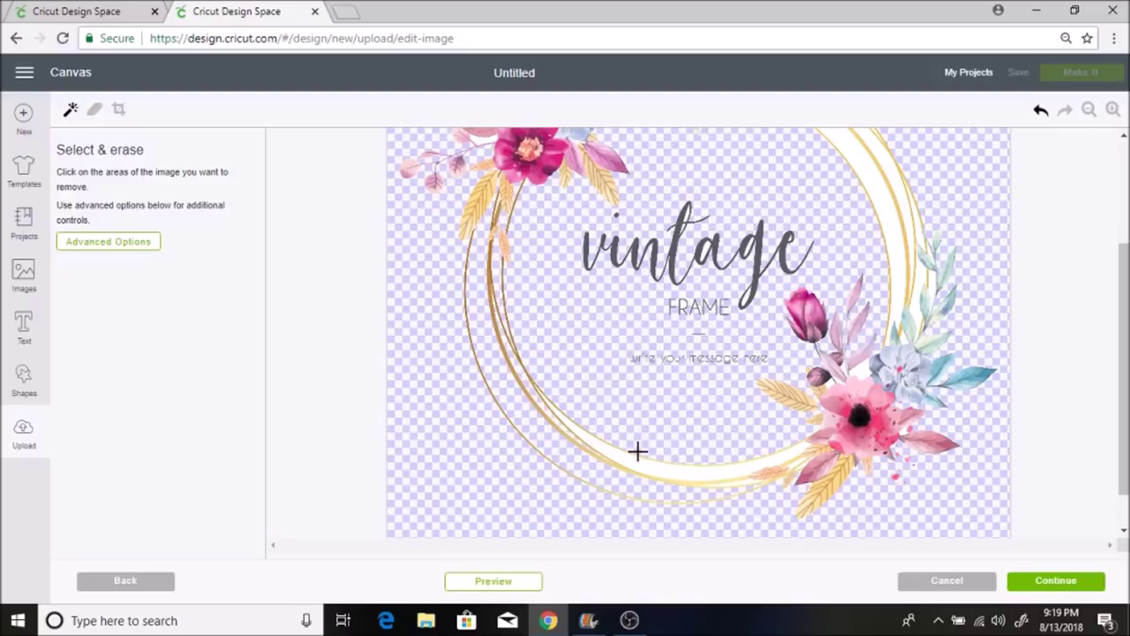
pyautogui.scroll(2, 784, 484)
pyautogui.click(857, 308)
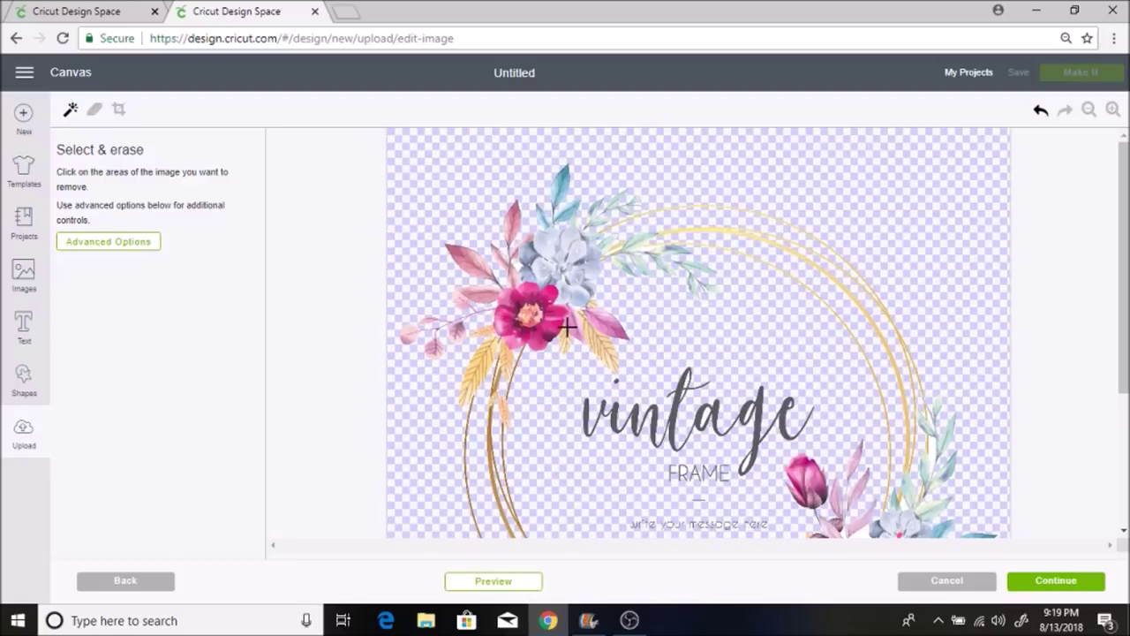
# Use the Eraser to rub out 'Vint' from the Vintage lettering.
pyautogui.scroll(3, 567, 327)
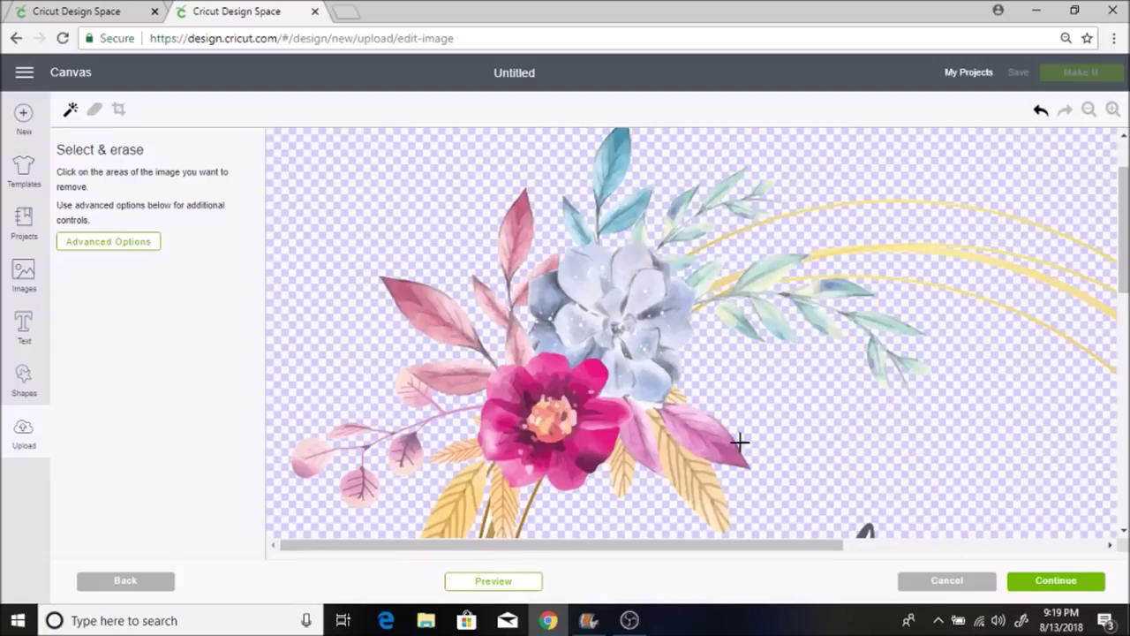
pyautogui.scroll(-4, 800, 359)
pyautogui.scroll(-3, 630, 295)
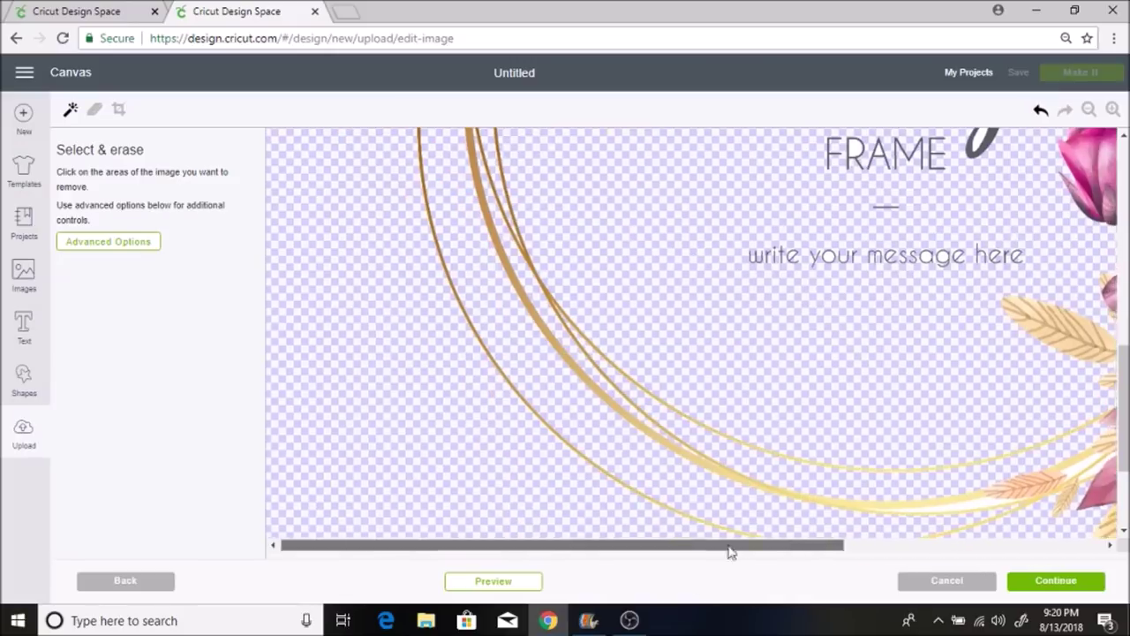
pyautogui.hscroll(5, 774, 507)
pyautogui.hscroll(3, 857, 330)
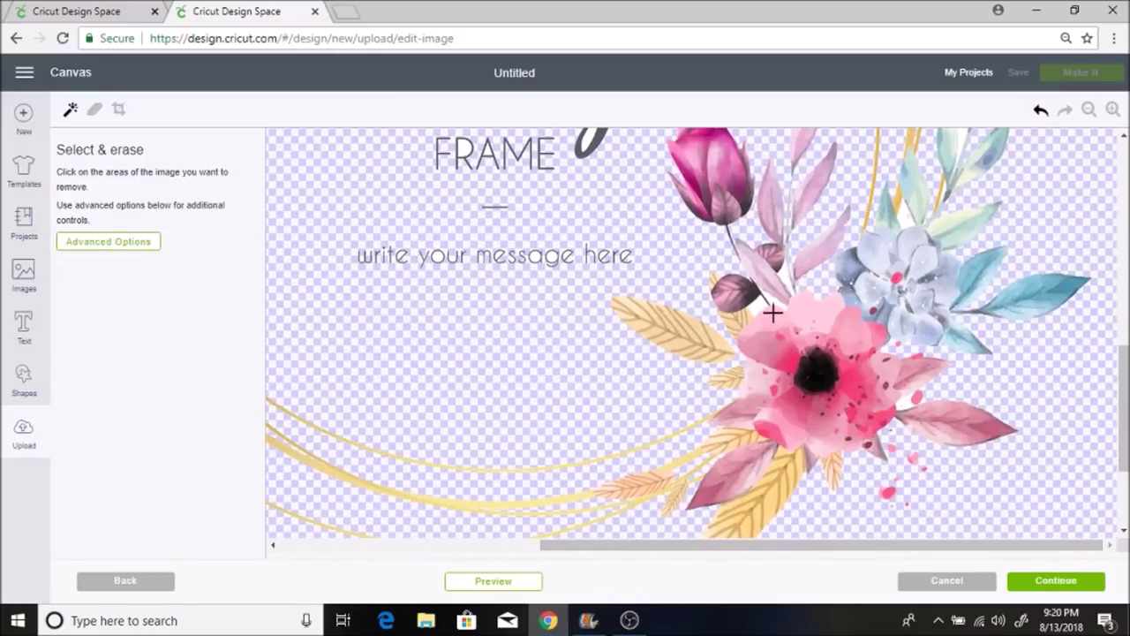
pyautogui.scroll(1, 965, 343)
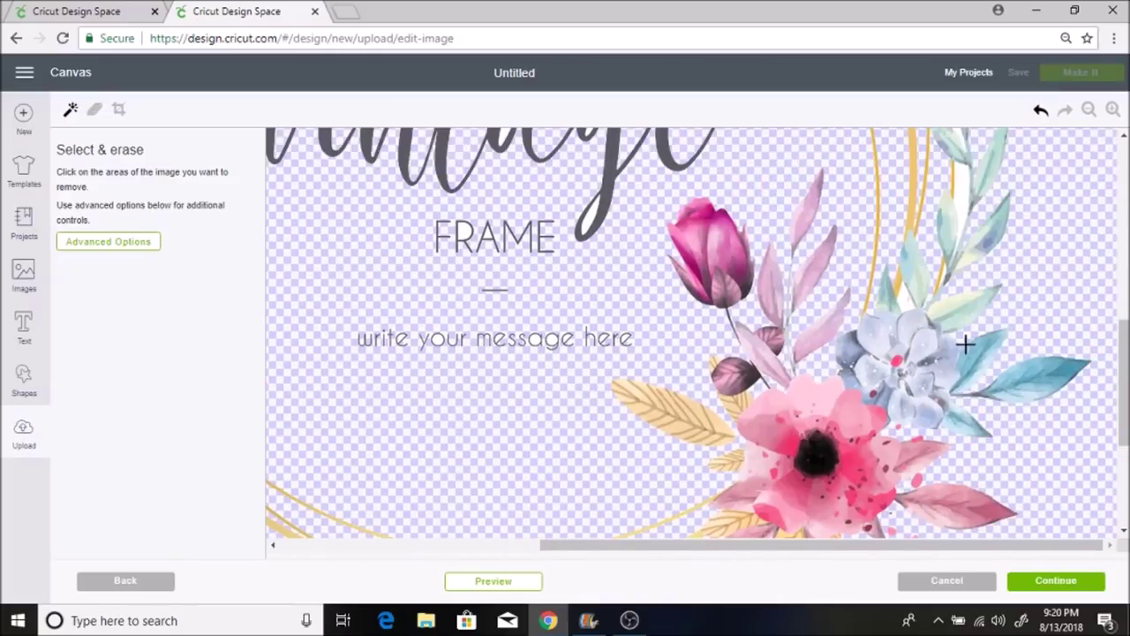
pyautogui.scroll(-1, 1039, 396)
pyautogui.scroll(2, 1039, 436)
pyautogui.scroll(4, 853, 473)
pyautogui.hscroll(-1, 687, 544)
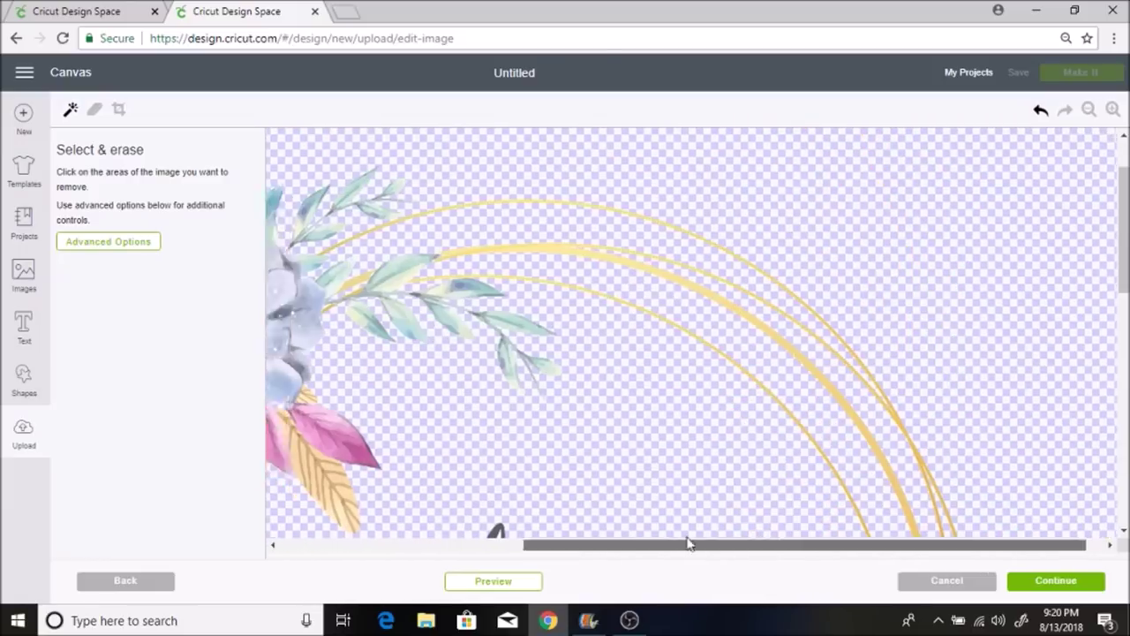
pyautogui.scroll(-2, 688, 495)
pyautogui.click(94, 109)
pyautogui.moveTo(440, 254)
pyautogui.mouseDown()
pyautogui.moveTo(444, 304)
pyautogui.moveTo(432, 310)
pyautogui.moveTo(509, 264)
pyautogui.moveTo(502, 252)
pyautogui.moveTo(529, 284)
pyautogui.moveTo(590, 303)
pyautogui.moveTo(650, 204)
pyautogui.moveTo(705, 234)
pyautogui.moveTo(626, 323)
pyautogui.moveTo(581, 305)
pyautogui.mouseUp()
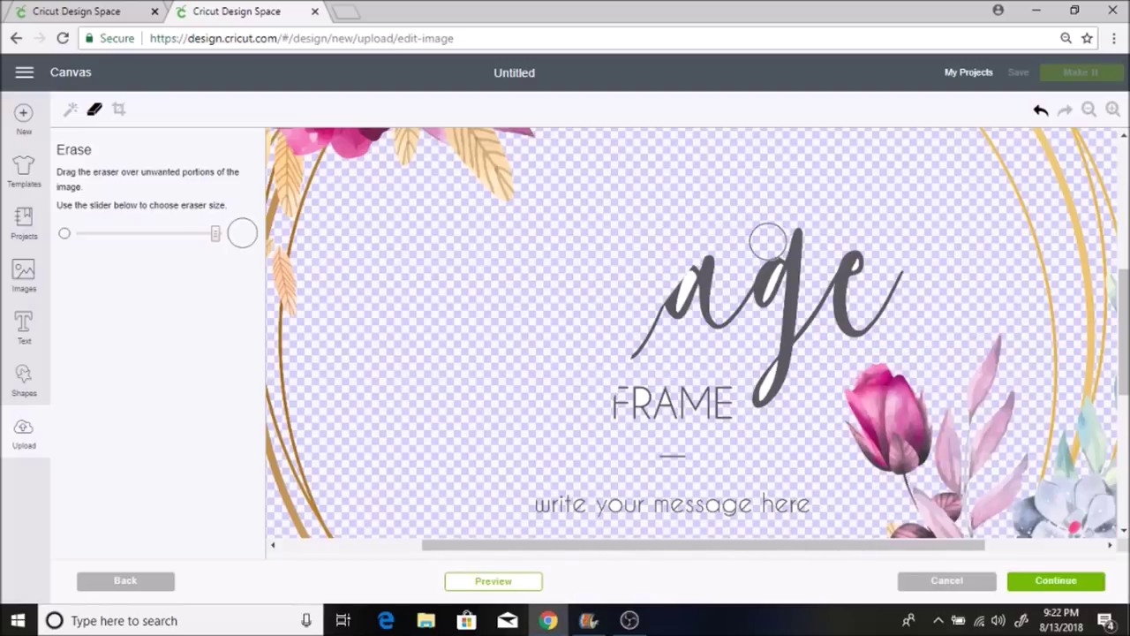
# Erase the rest of Vintage, FRAME and the message line, then continue to Name & tag.
pyautogui.moveTo(767, 241)
pyautogui.mouseDown()
pyautogui.moveTo(701, 299)
pyautogui.moveTo(808, 274)
pyautogui.moveTo(786, 344)
pyautogui.moveTo(829, 273)
pyautogui.moveTo(845, 315)
pyautogui.mouseUp()
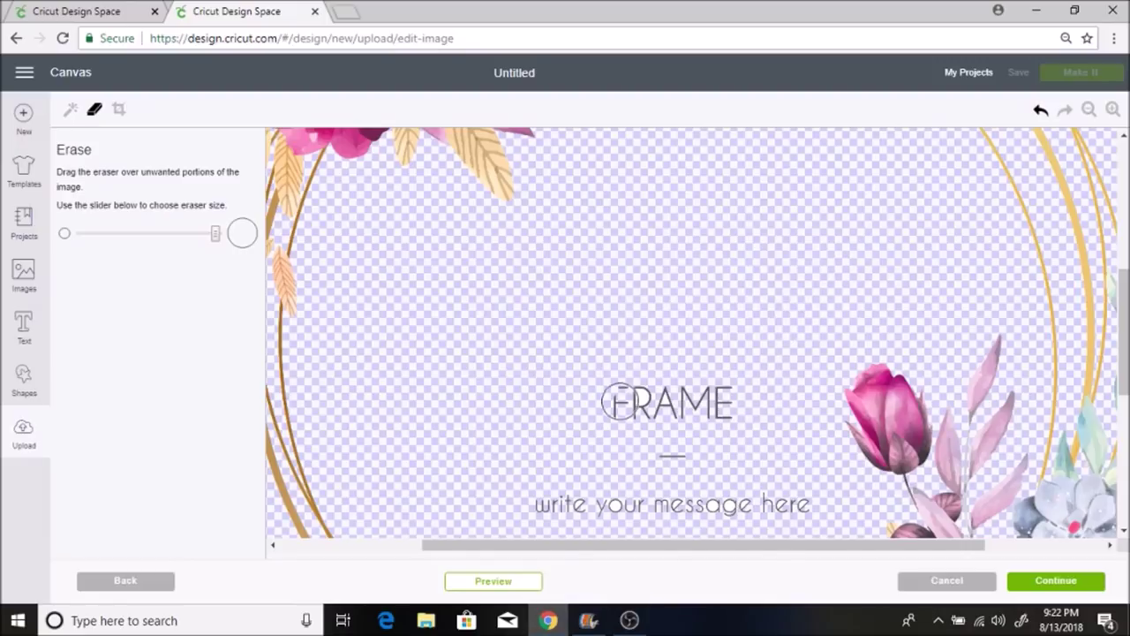
pyautogui.moveTo(618, 402)
pyautogui.mouseDown()
pyautogui.moveTo(721, 401)
pyautogui.moveTo(316, 399)
pyautogui.mouseUp()
pyautogui.moveTo(537, 502)
pyautogui.mouseDown()
pyautogui.moveTo(616, 508)
pyautogui.moveTo(805, 504)
pyautogui.mouseUp()
pyautogui.click(1088, 108)
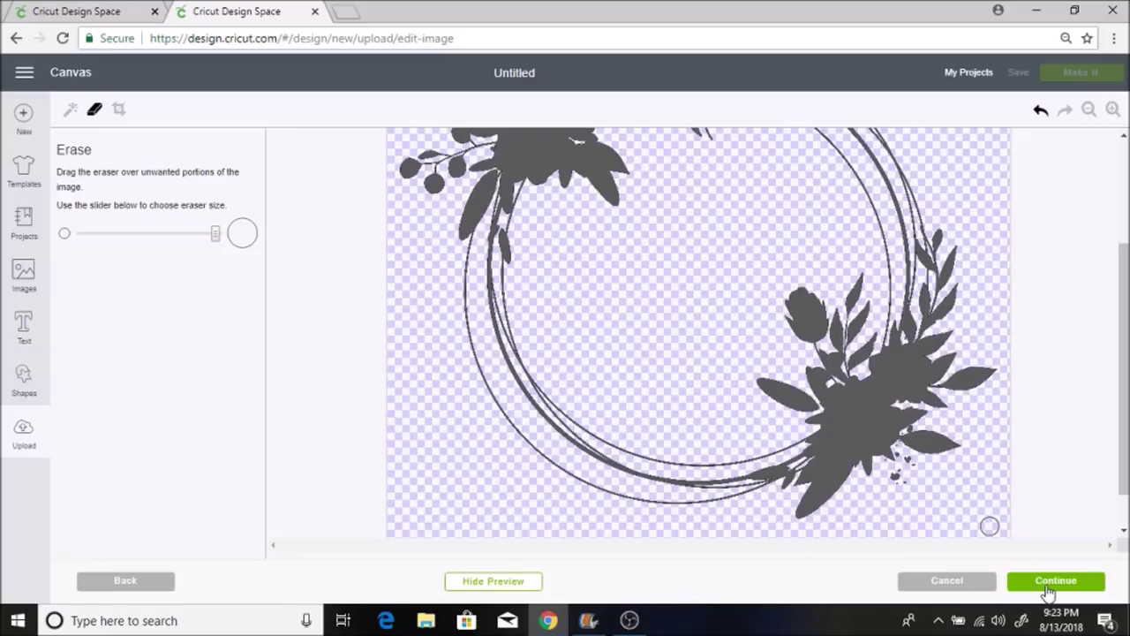
pyautogui.click(1055, 581)
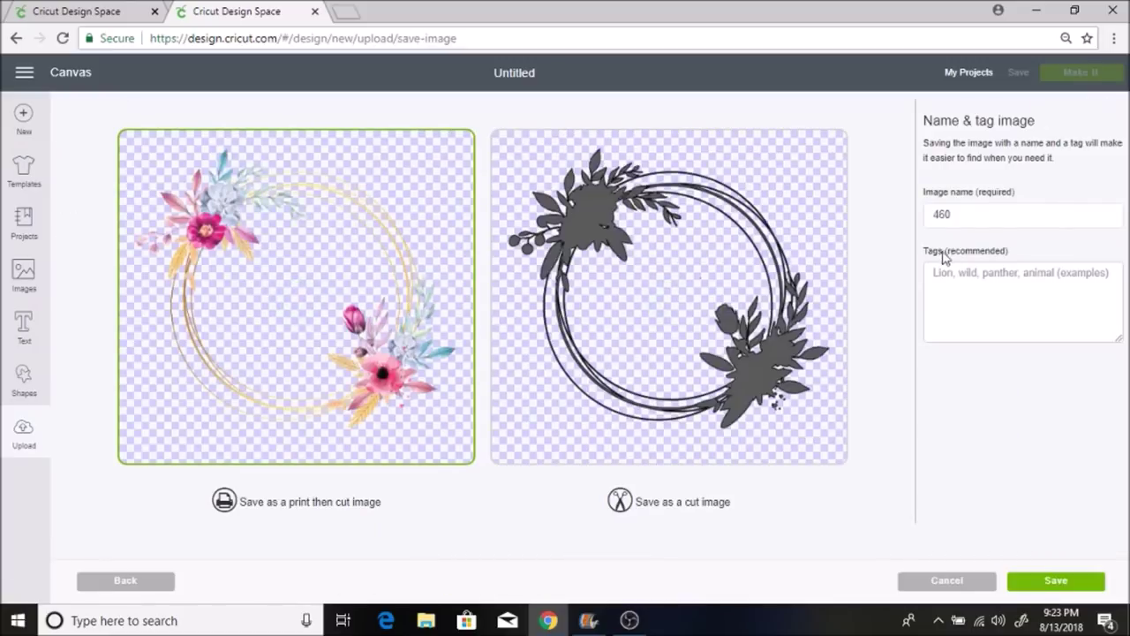
# Name the image 'flower sticker for envelopes' and save it as a print then cut image.
pyautogui.doubleClick(966, 217)
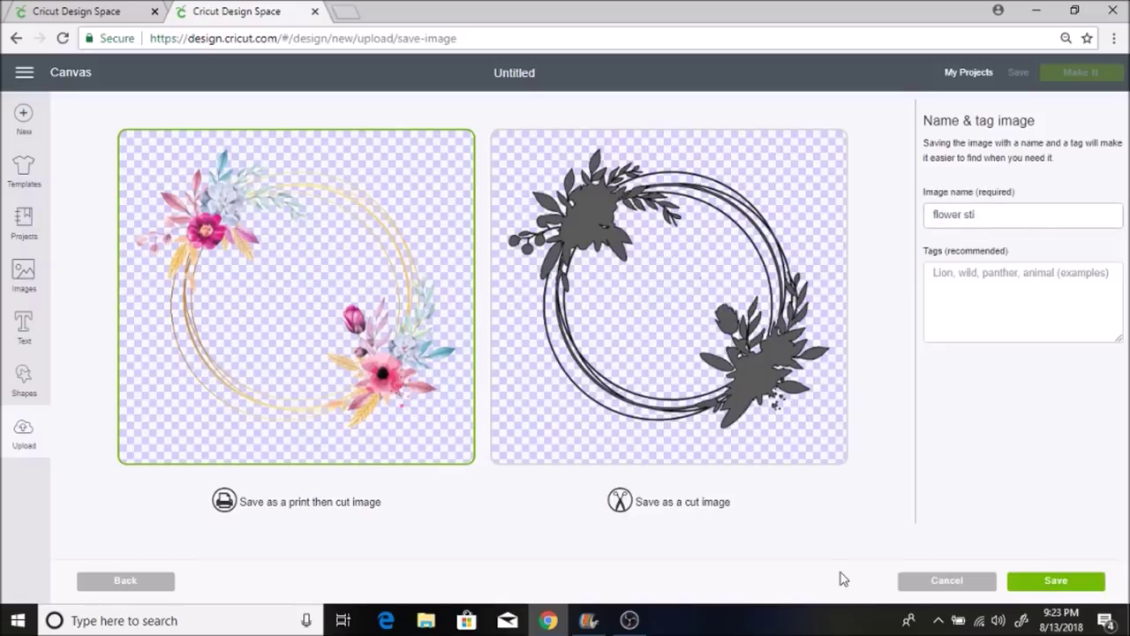
pyautogui.click(1077, 589)
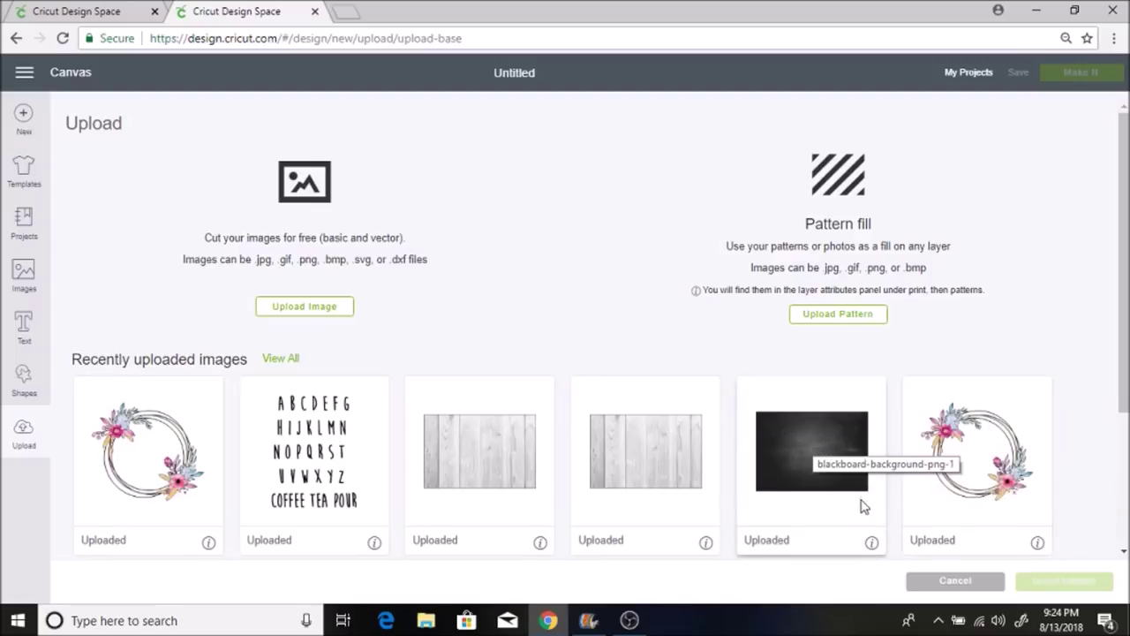
# Insert the blackboard background and flower sticker images from Recently uploaded onto the canvas.
pyautogui.click(818, 468)
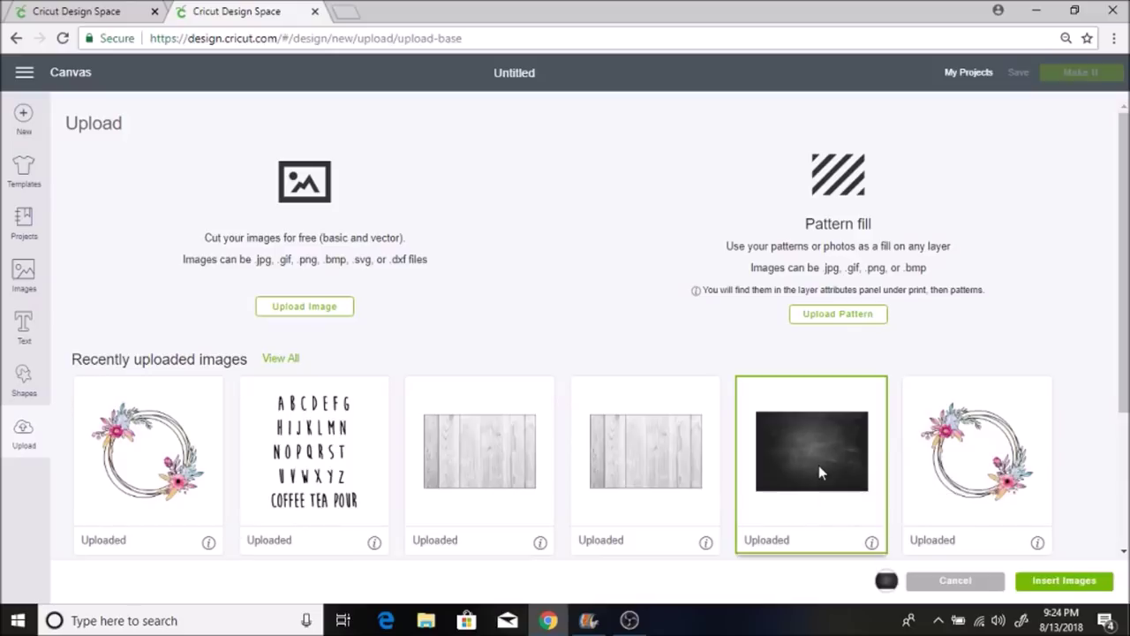
pyautogui.click(147, 470)
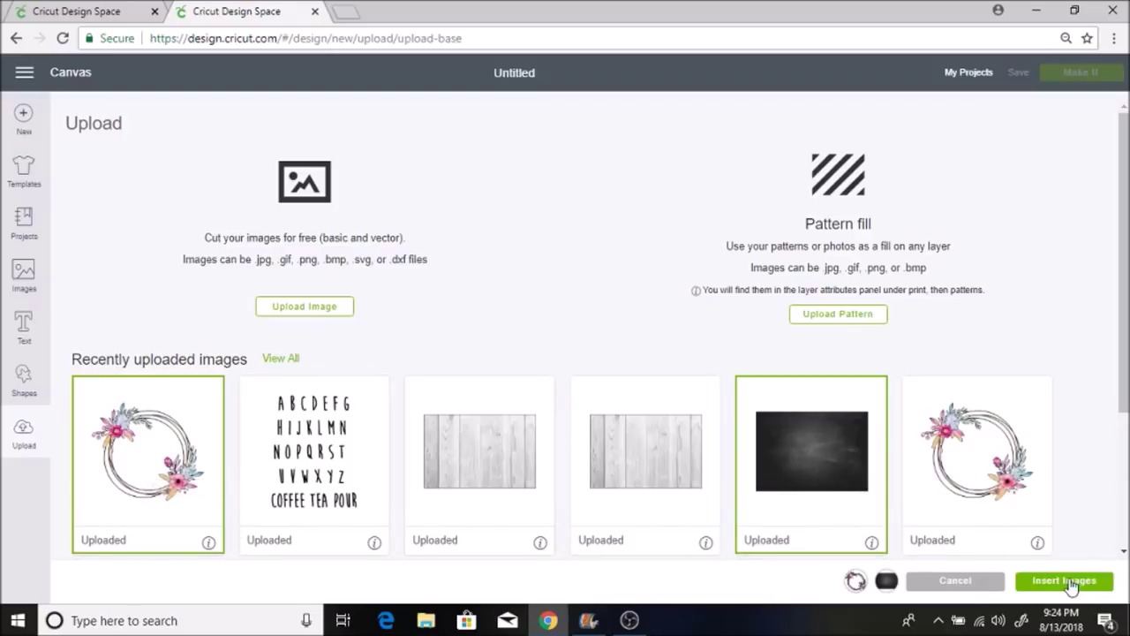
pyautogui.click(1068, 581)
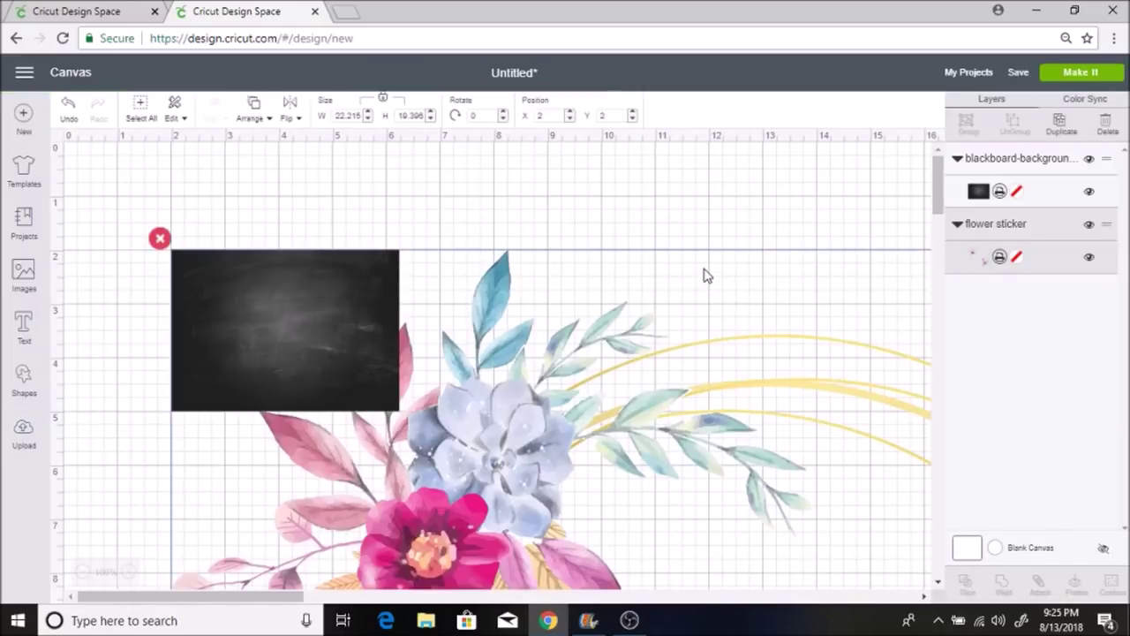
# Set the wreath width to 4 in and enlarge the blackboard to 7.514 × 5.316 in beside it.
pyautogui.click(351, 118)
pyautogui.write('4')
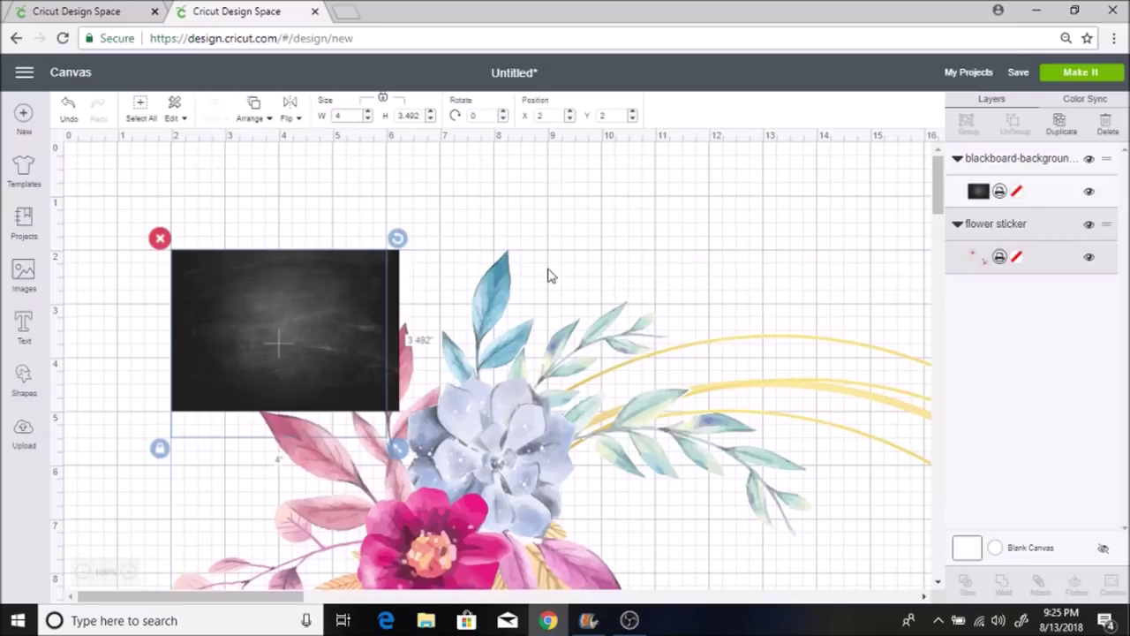
pyautogui.moveTo(348, 327); pyautogui.dragTo(574, 353)
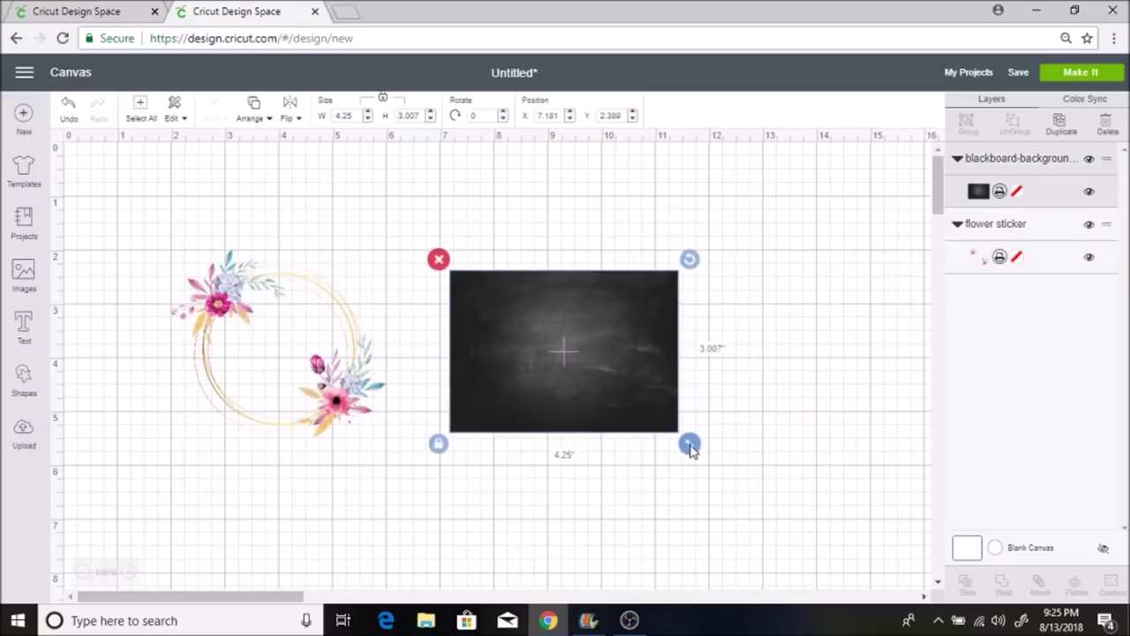
pyautogui.moveTo(694, 439); pyautogui.dragTo(821, 611)
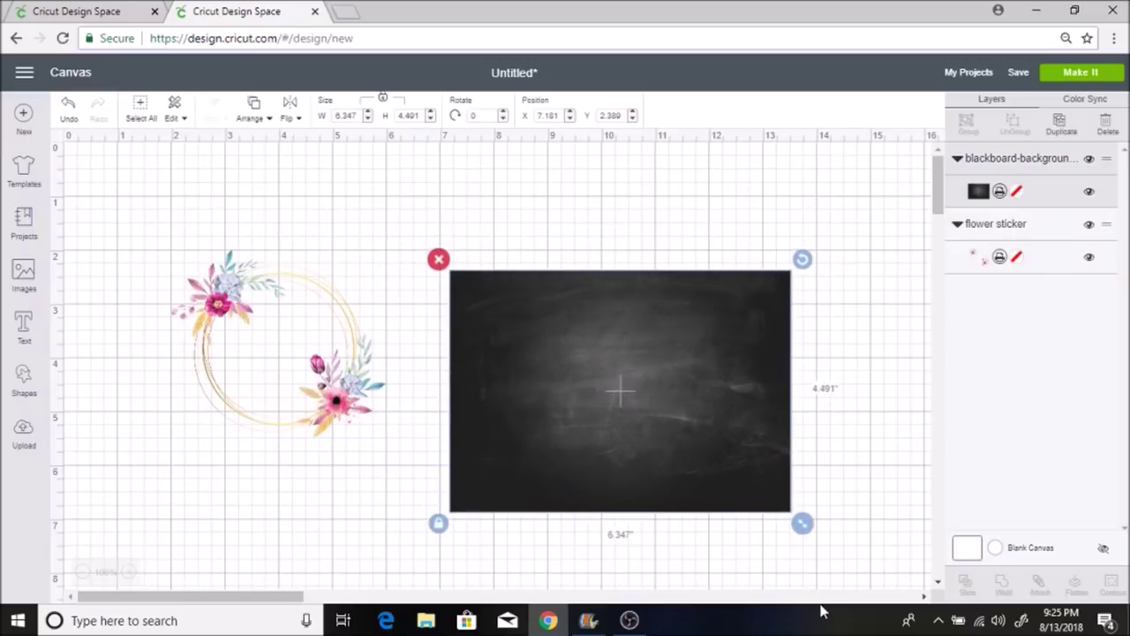
pyautogui.moveTo(812, 546); pyautogui.dragTo(867, 592)
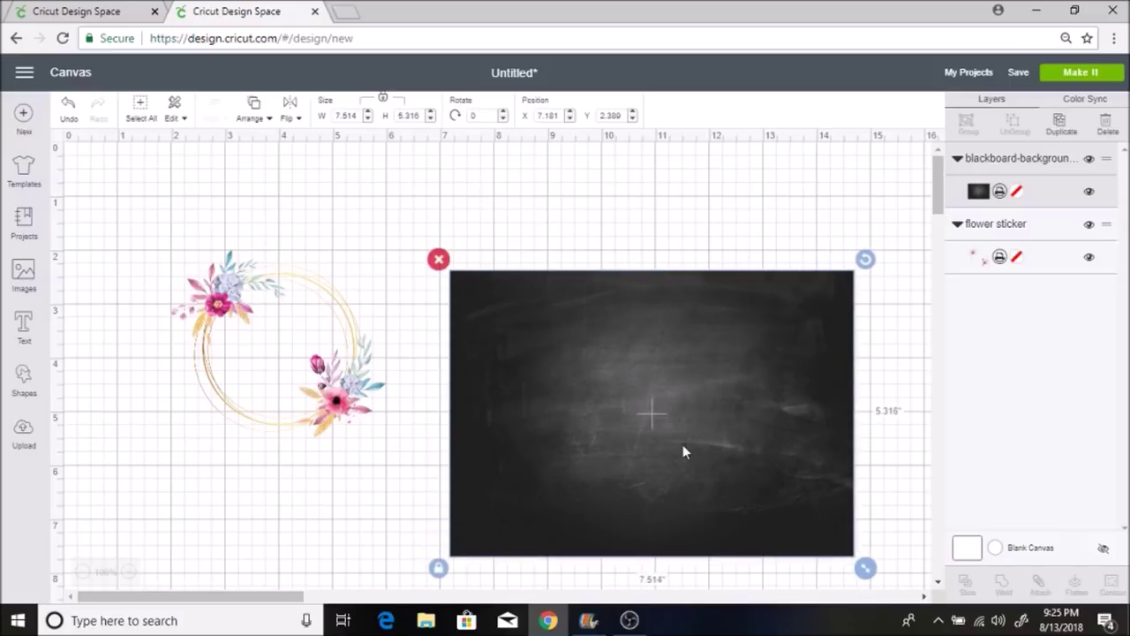
pyautogui.moveTo(681, 447); pyautogui.dragTo(658, 407)
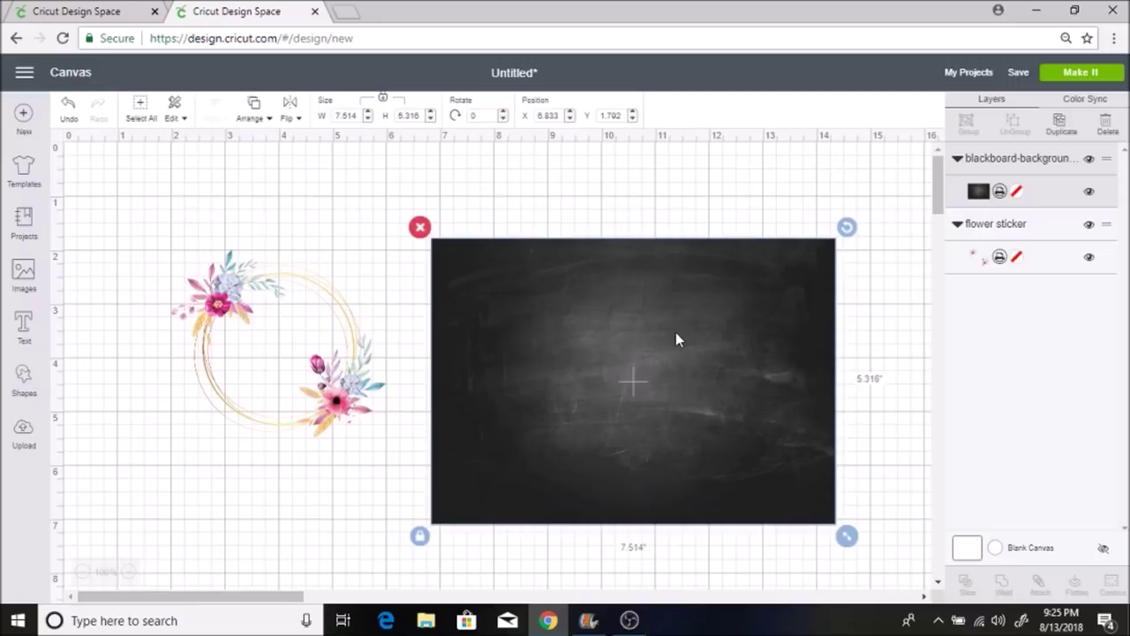
pyautogui.moveTo(526, 336); pyautogui.dragTo(579, 372)
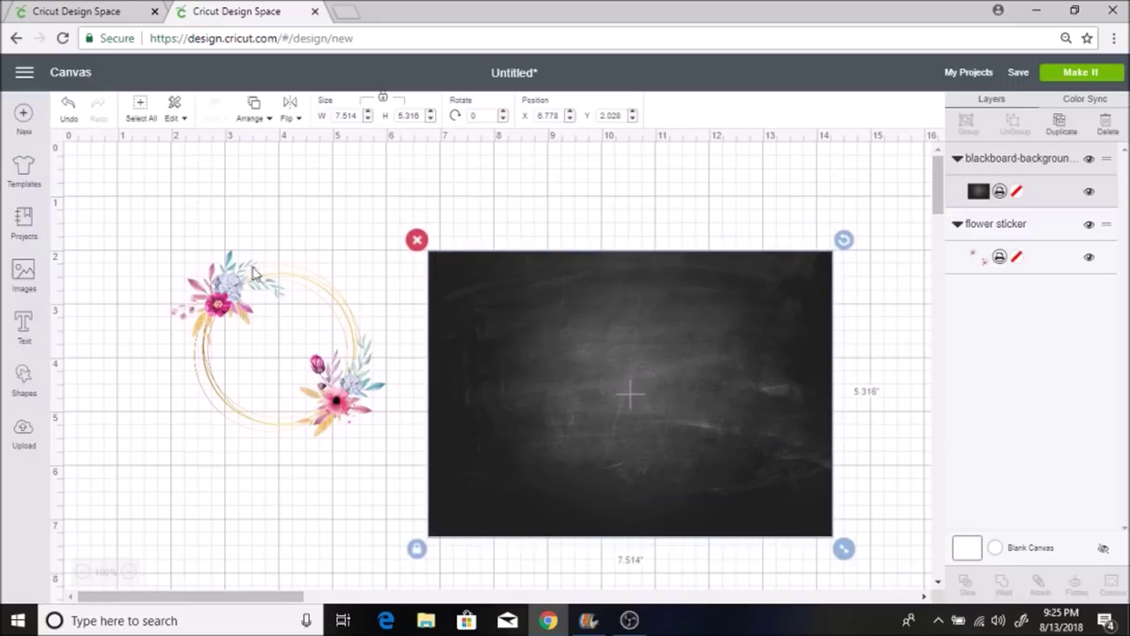
# Add a circle sized to 4.736 in and centre it on the blackboard.
pyautogui.click(25, 386)
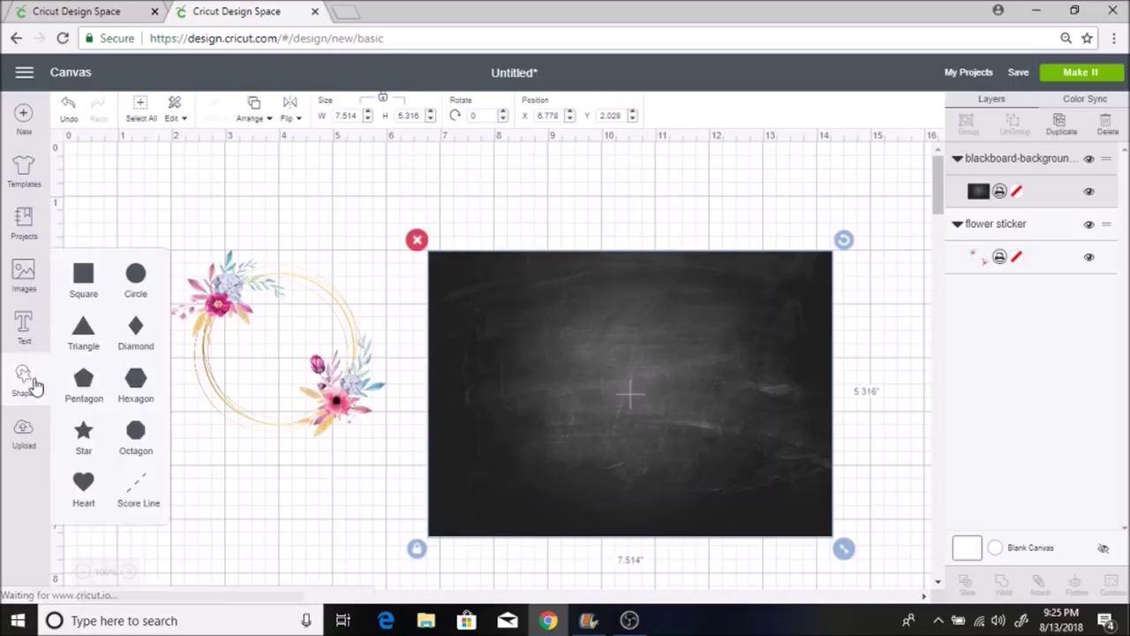
pyautogui.click(136, 280)
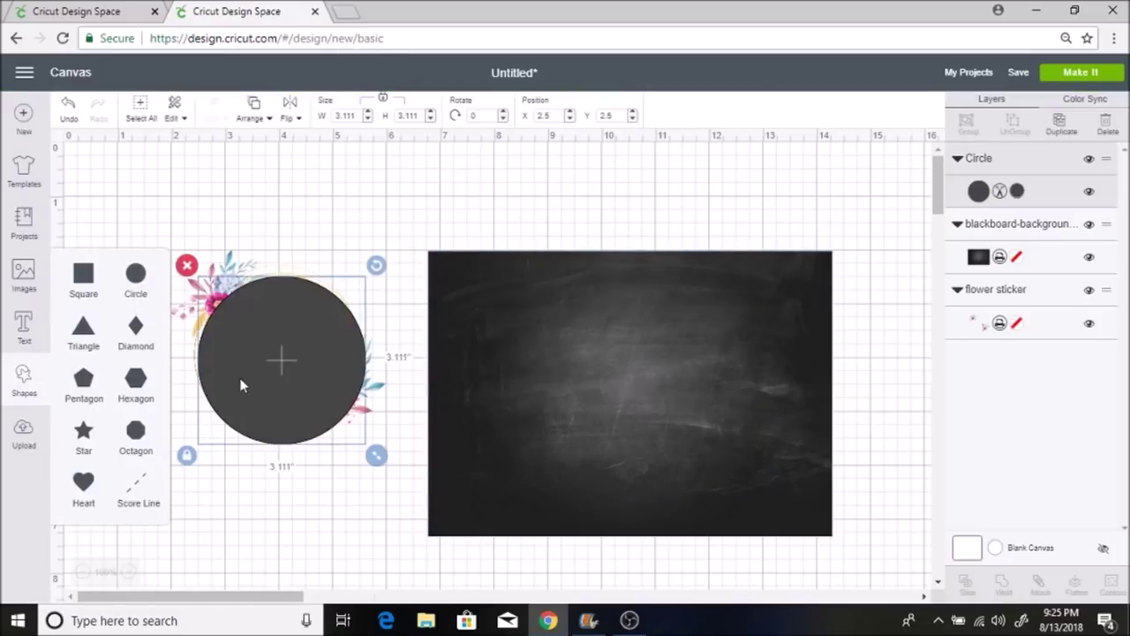
pyautogui.moveTo(239, 383); pyautogui.dragTo(640, 408)
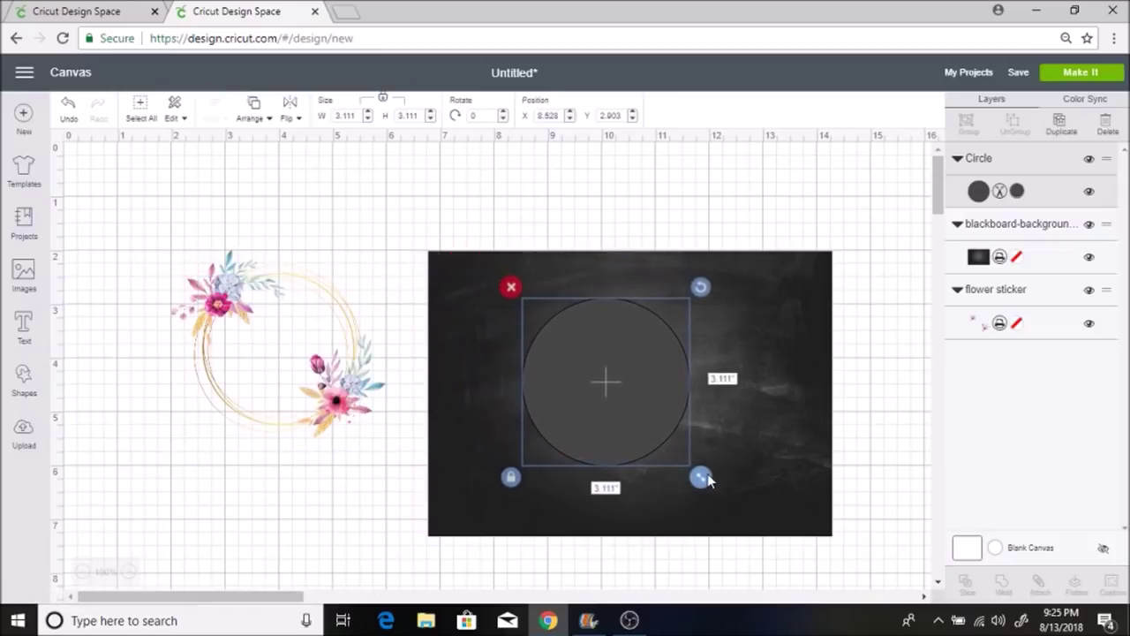
pyautogui.moveTo(700, 477); pyautogui.dragTo(771, 546)
pyautogui.moveTo(665, 429); pyautogui.dragTo(642, 397)
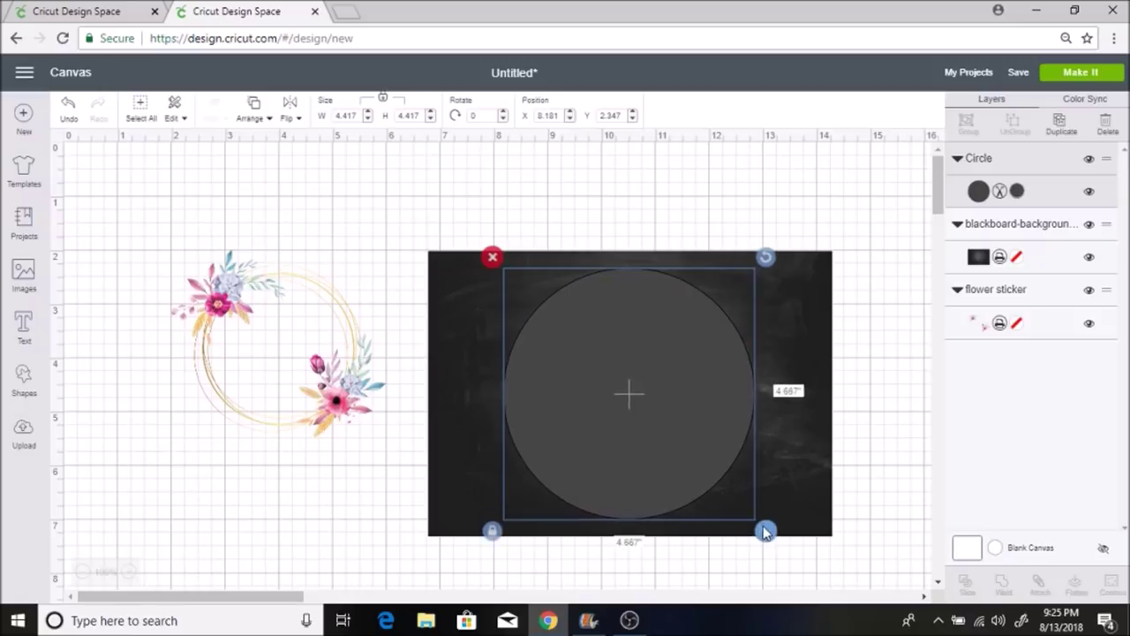
pyautogui.moveTo(764, 530); pyautogui.dragTo(767, 533)
pyautogui.moveTo(676, 415)
pyautogui.mouseDown()
pyautogui.moveTo(664, 402)
pyautogui.moveTo(670, 411)
pyautogui.mouseUp()
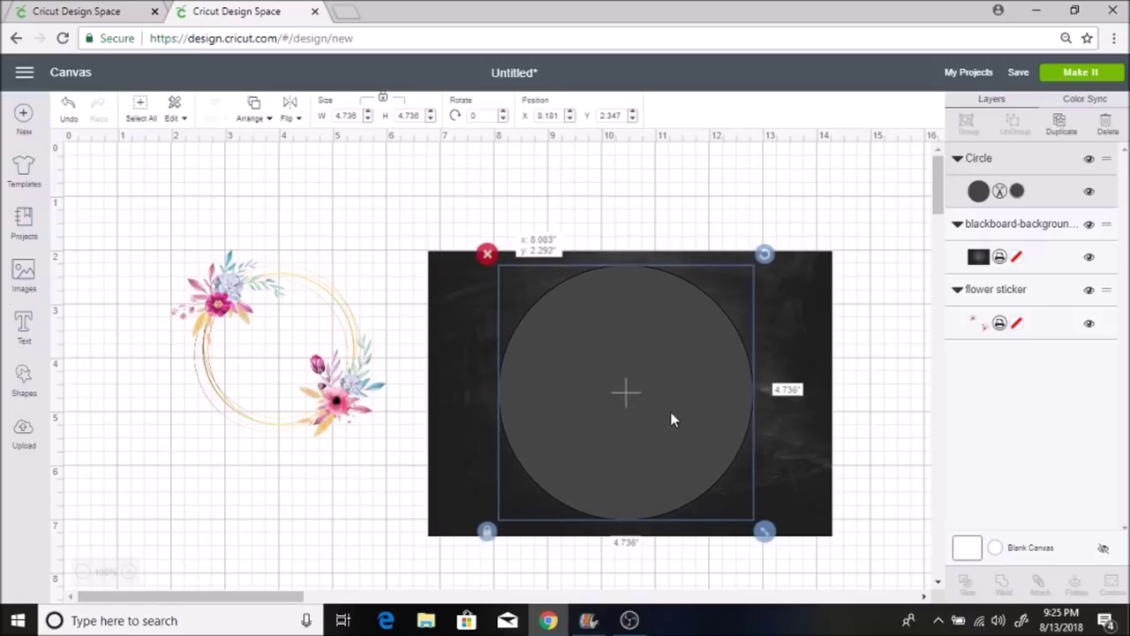
# Select the circle and blackboard together and slice them.
pyautogui.moveTo(369, 210); pyautogui.dragTo(446, 247)
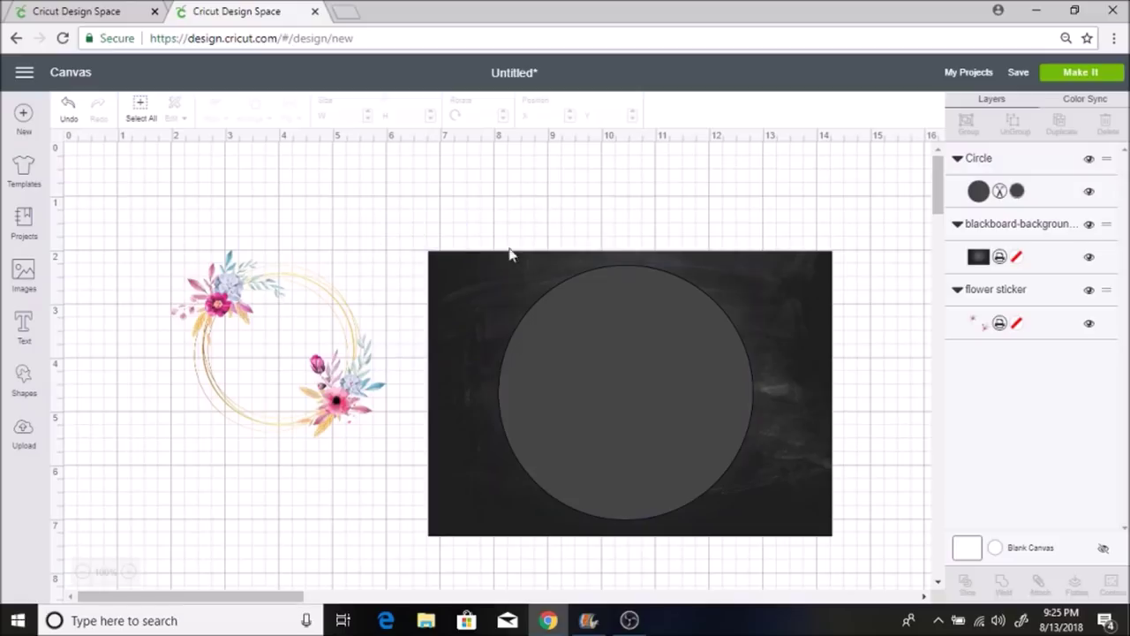
pyautogui.moveTo(498, 222); pyautogui.dragTo(605, 390)
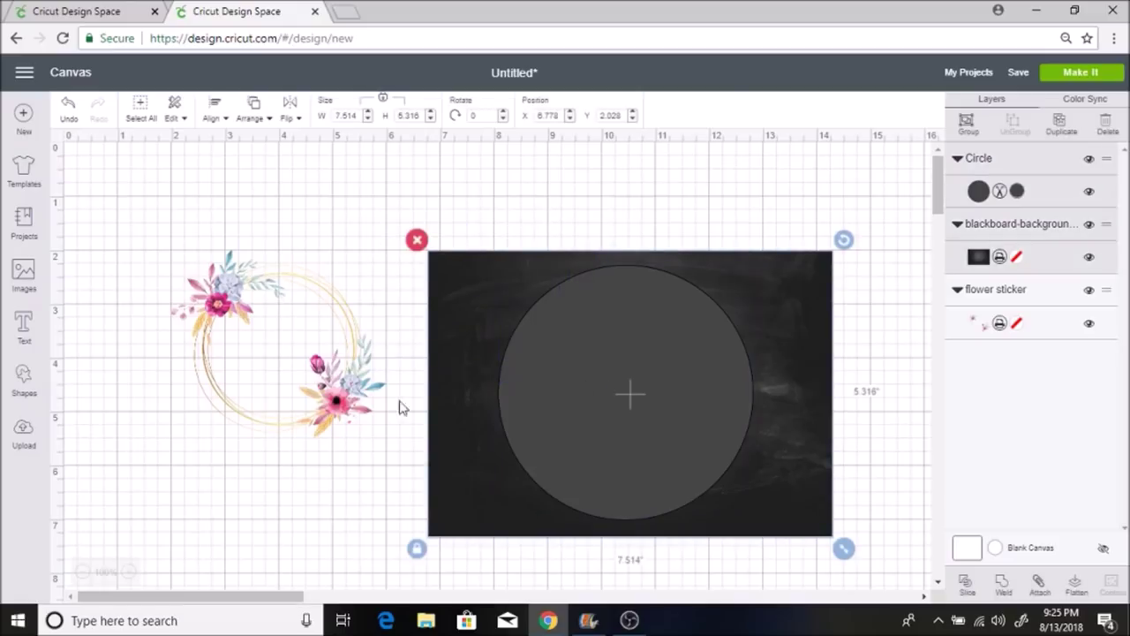
pyautogui.click(966, 584)
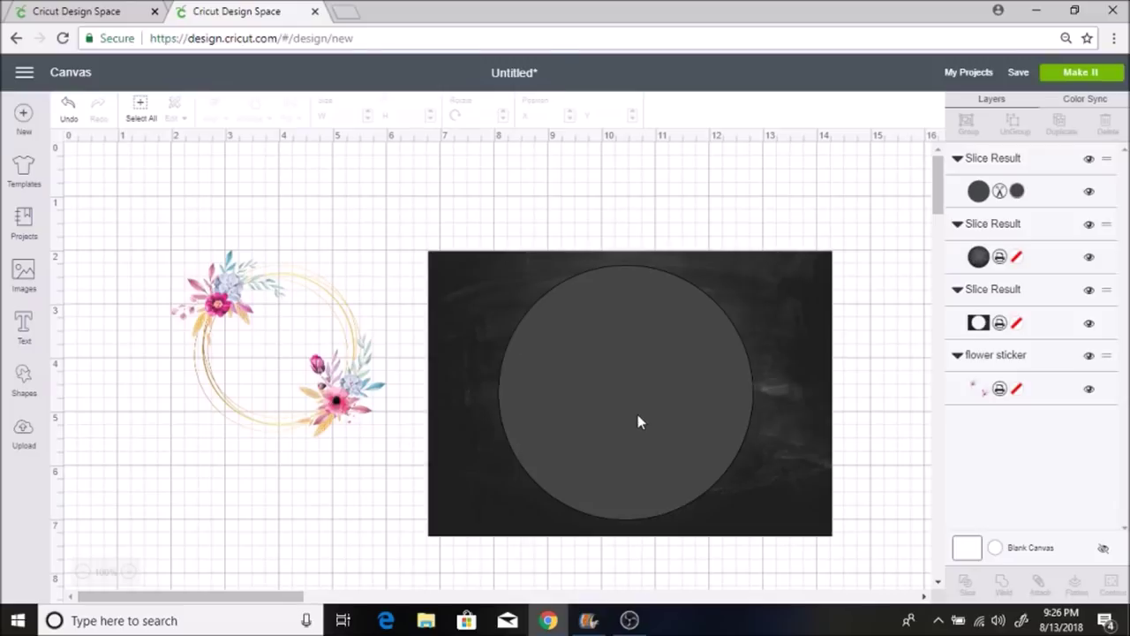
# Delete the plain grey circle and the holed blackboard, keeping only the chalkboard circle.
pyautogui.moveTo(637, 415); pyautogui.dragTo(279, 482)
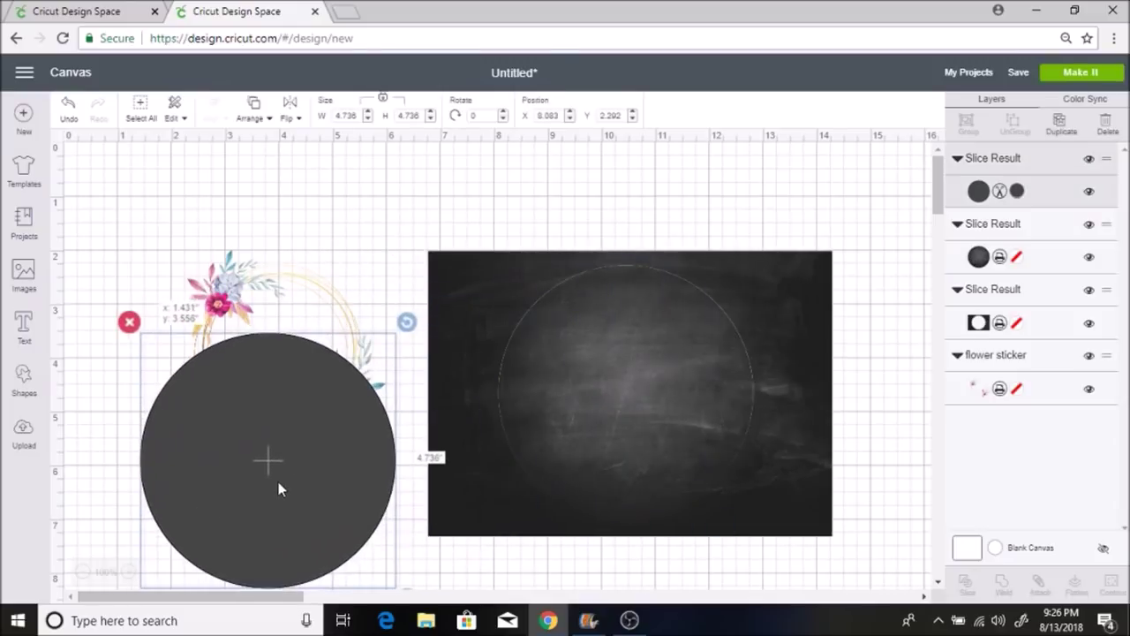
pyautogui.press('Delete')
pyautogui.moveTo(706, 438); pyautogui.dragTo(192, 438)
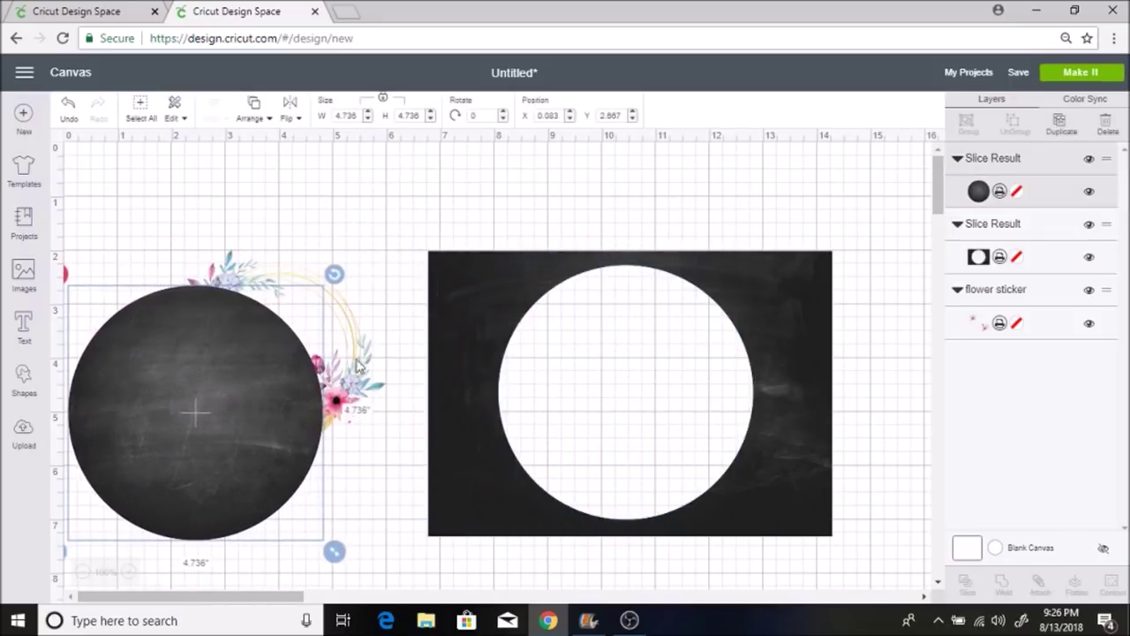
pyautogui.click(469, 299)
pyautogui.press('Delete')
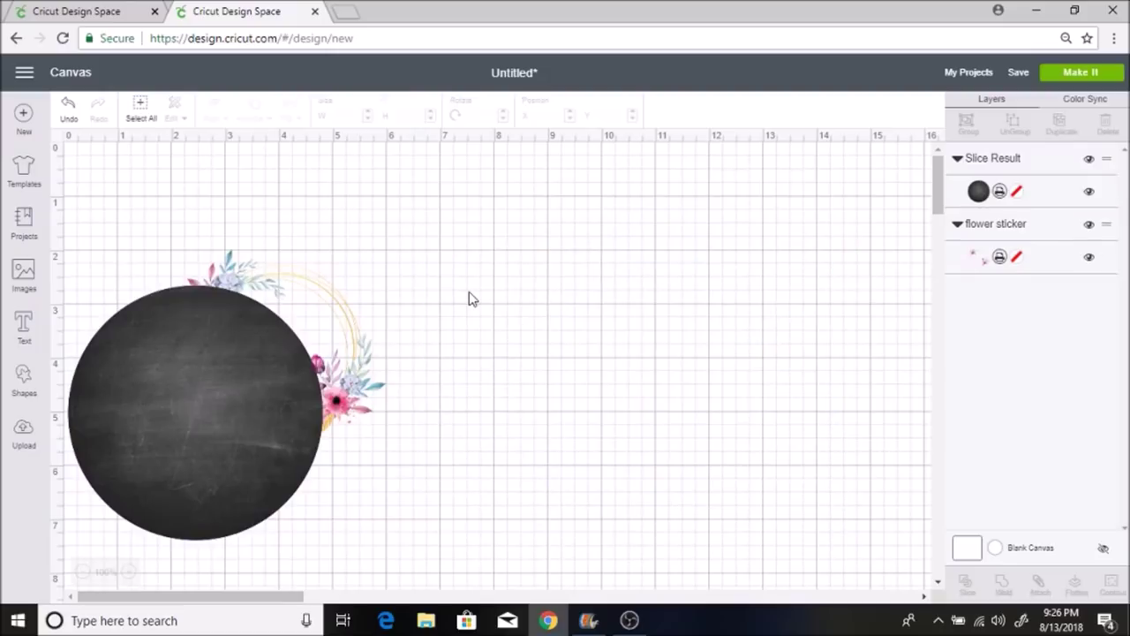
pyautogui.moveTo(235, 421); pyautogui.dragTo(471, 389)
# Place the flower wreath over the chalkboard circle and bring it to the front.
pyautogui.moveTo(272, 353); pyautogui.dragTo(343, 348)
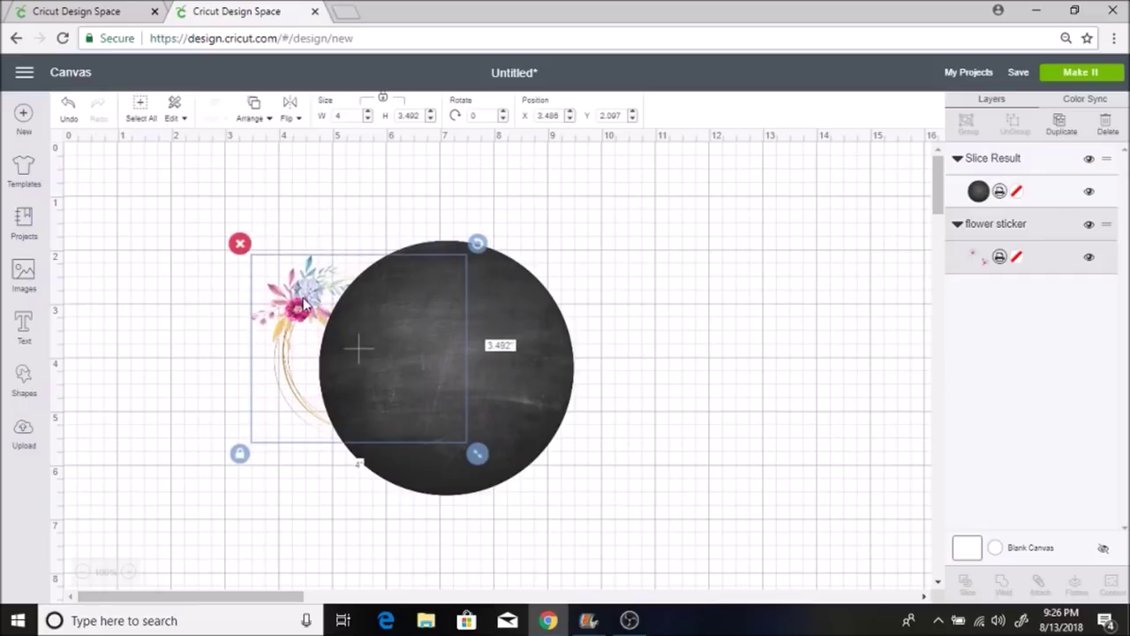
pyautogui.rightClick(302, 301)
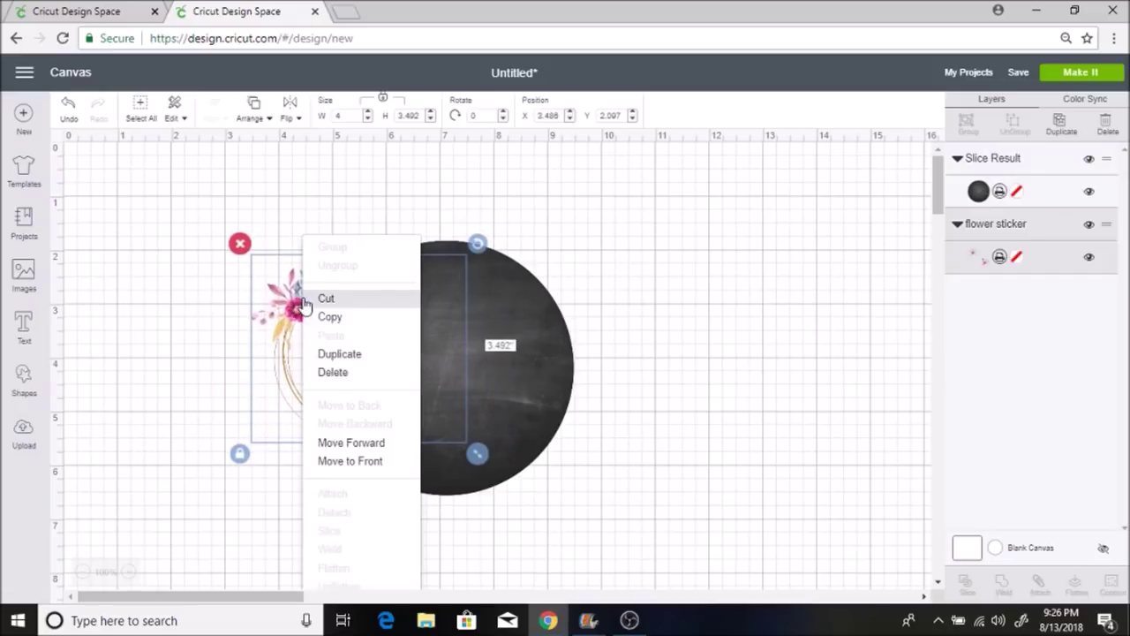
pyautogui.click(386, 461)
pyautogui.moveTo(375, 349); pyautogui.dragTo(452, 357)
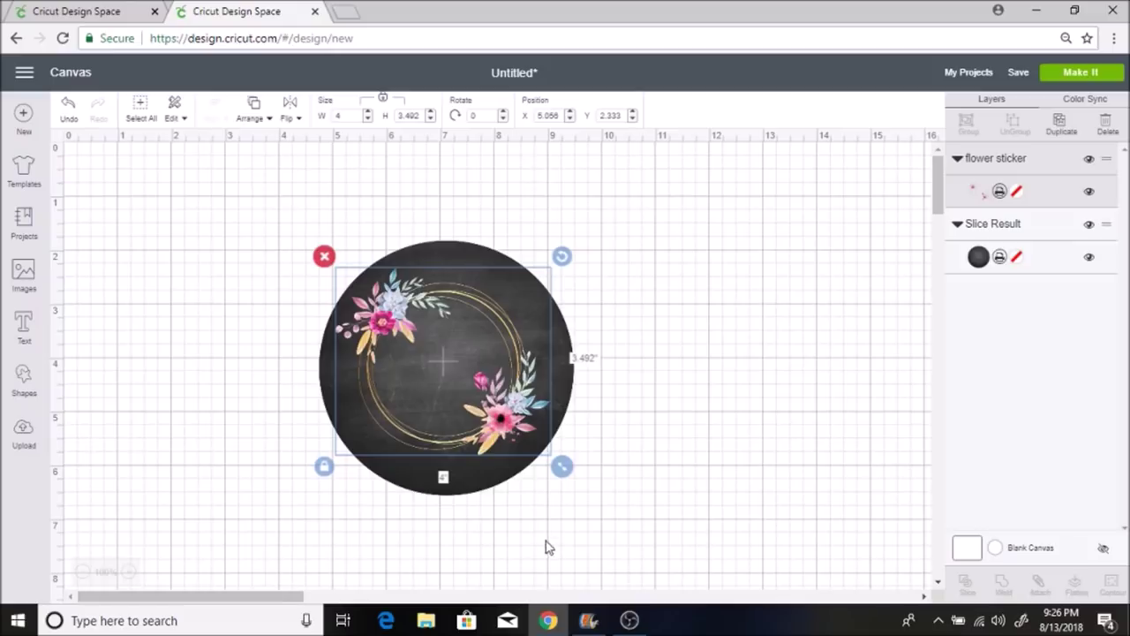
# Resize the wreath to 4.319 × 3.771 in and centre it on the circle.
pyautogui.moveTo(567, 472); pyautogui.dragTo(611, 516)
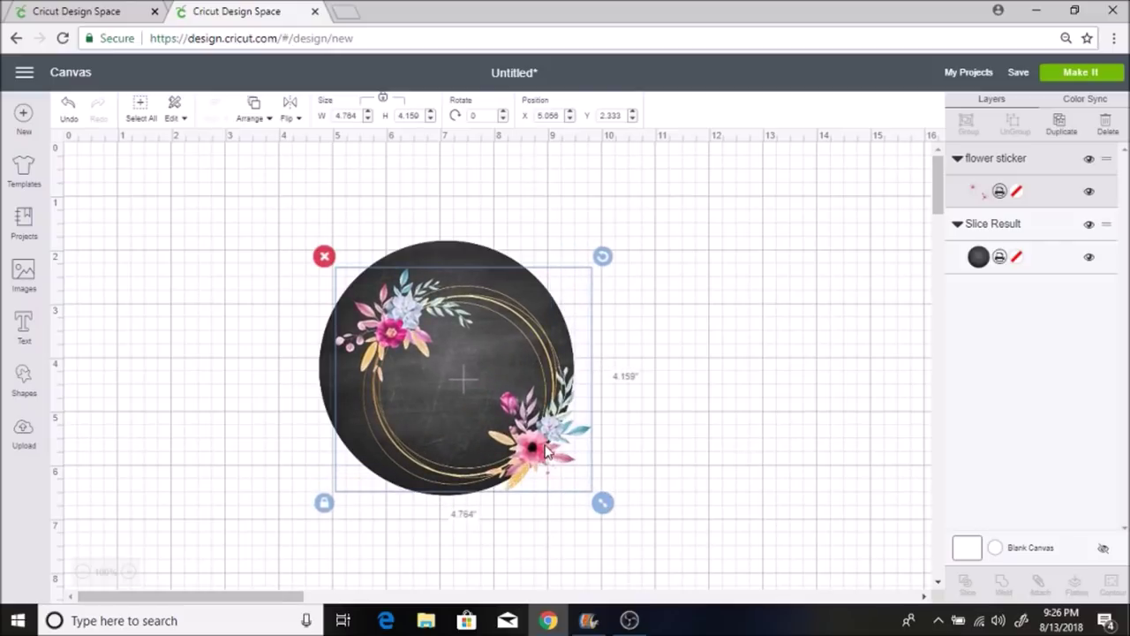
pyautogui.moveTo(546, 452); pyautogui.dragTo(541, 446)
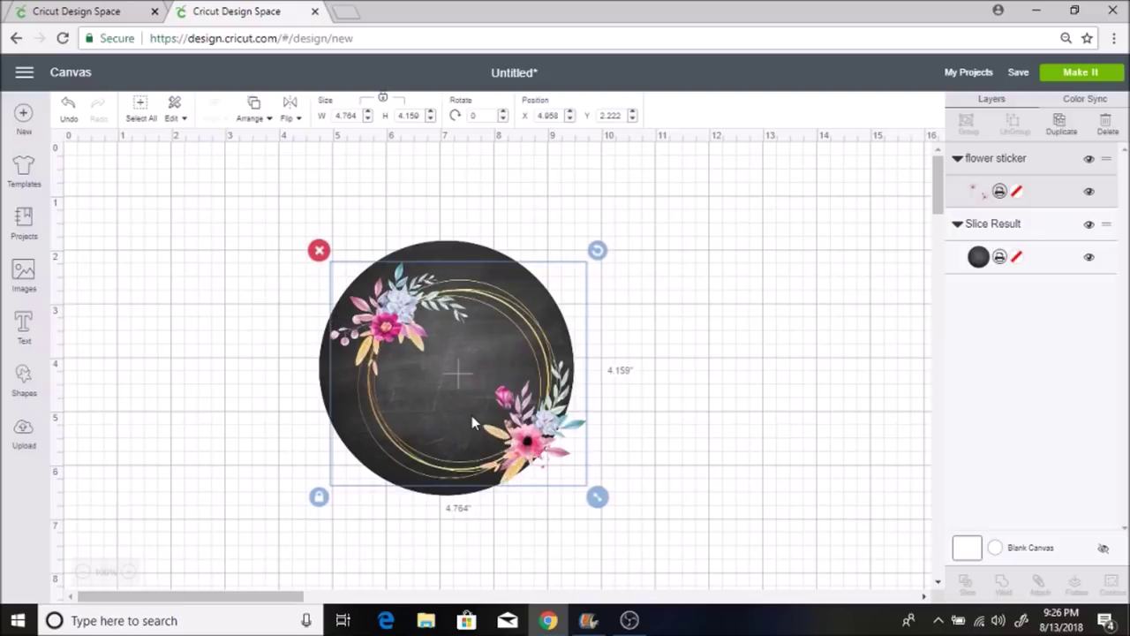
pyautogui.moveTo(472, 415); pyautogui.dragTo(463, 405)
pyautogui.moveTo(591, 490); pyautogui.dragTo(572, 472)
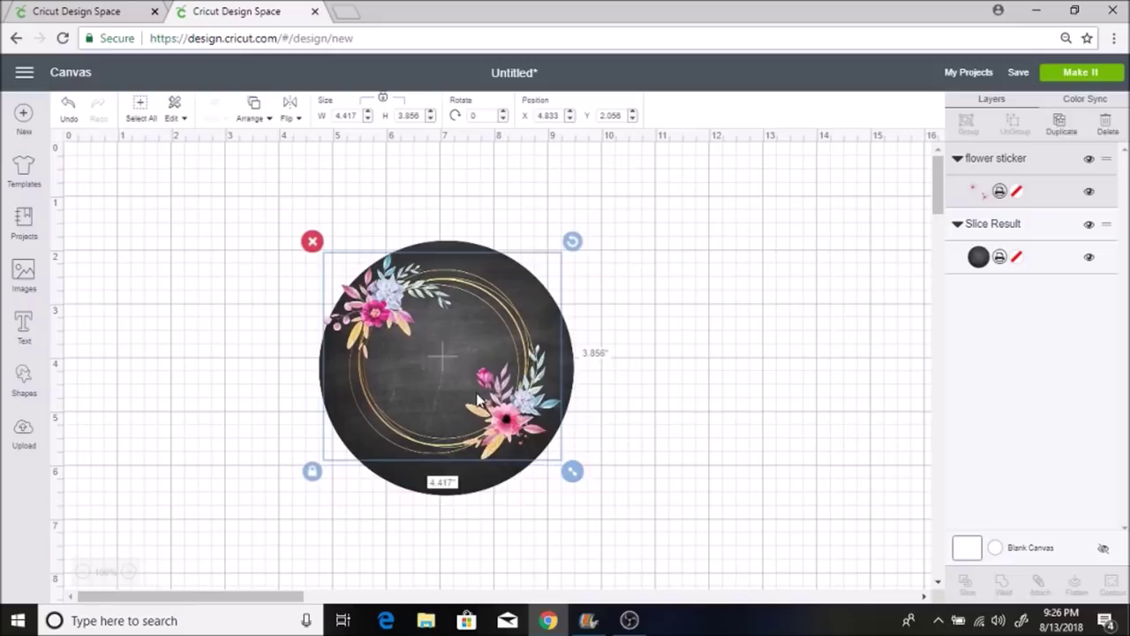
pyautogui.moveTo(477, 399); pyautogui.dragTo(451, 379)
pyautogui.moveTo(577, 476); pyautogui.dragTo(572, 472)
pyautogui.click(757, 353)
pyautogui.moveTo(501, 388); pyautogui.dragTo(460, 366)
pyautogui.moveTo(572, 472); pyautogui.dragTo(575, 475)
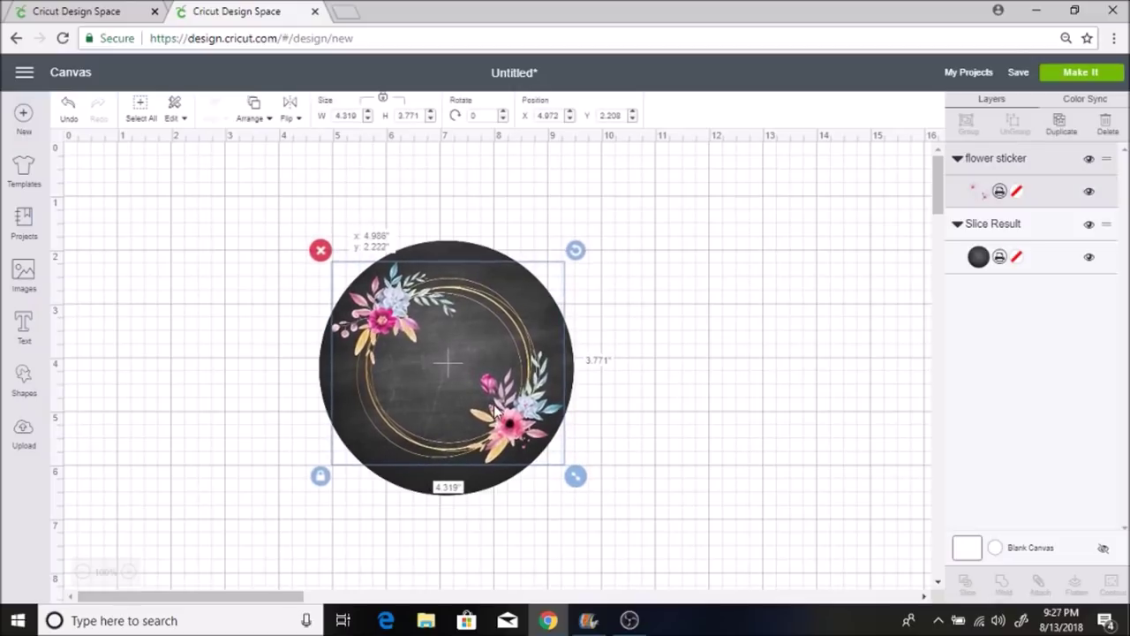
pyautogui.click(689, 355)
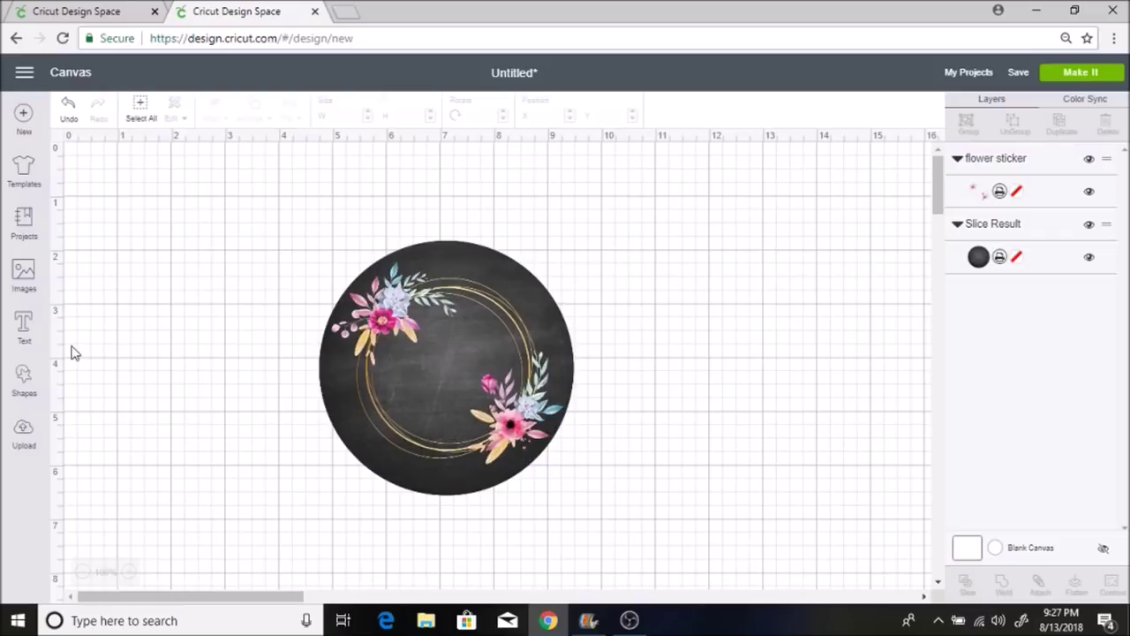
# Add a text layer 'A' and set it to the Monogram kk sc font, found by searching 'mono'.
pyautogui.click(24, 339)
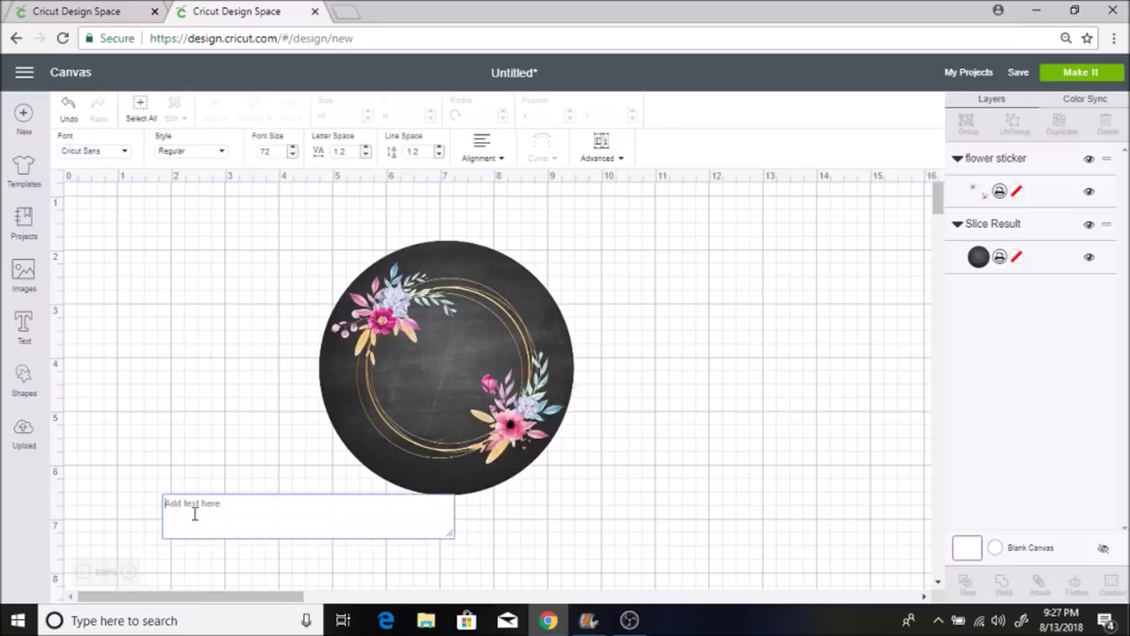
pyautogui.write('A')
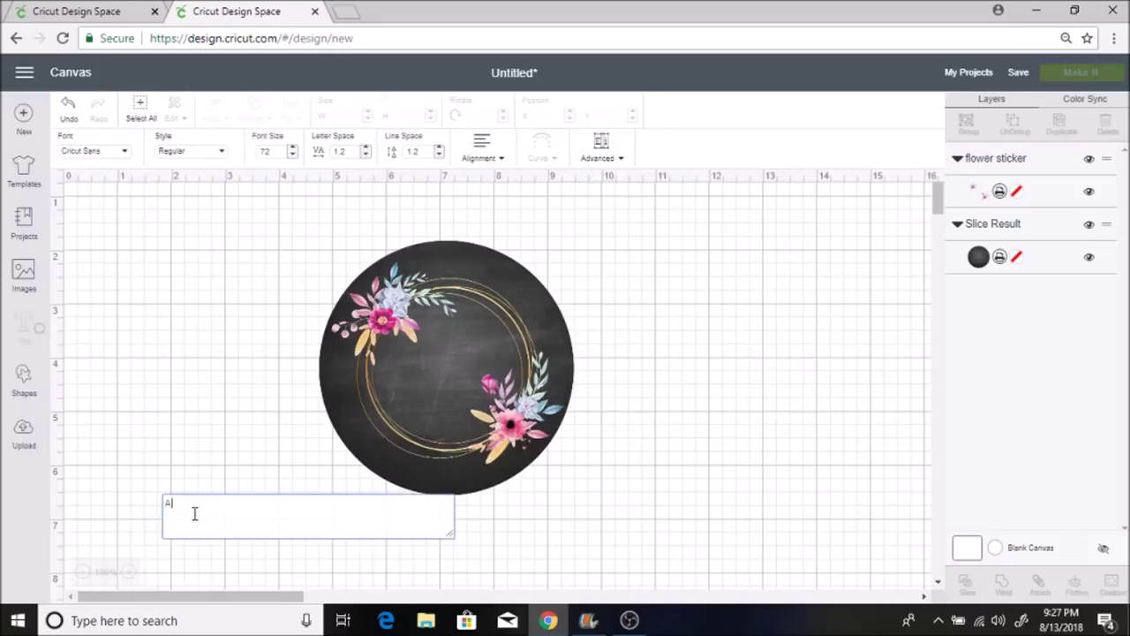
pyautogui.click(91, 152)
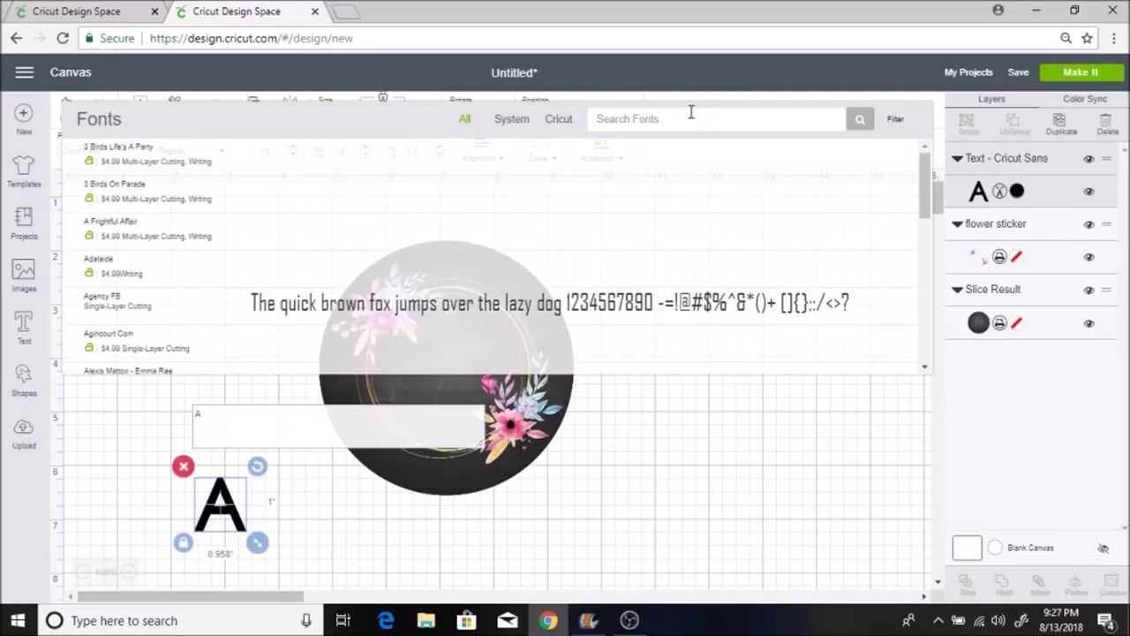
pyautogui.click(659, 121)
pyautogui.write('mono')
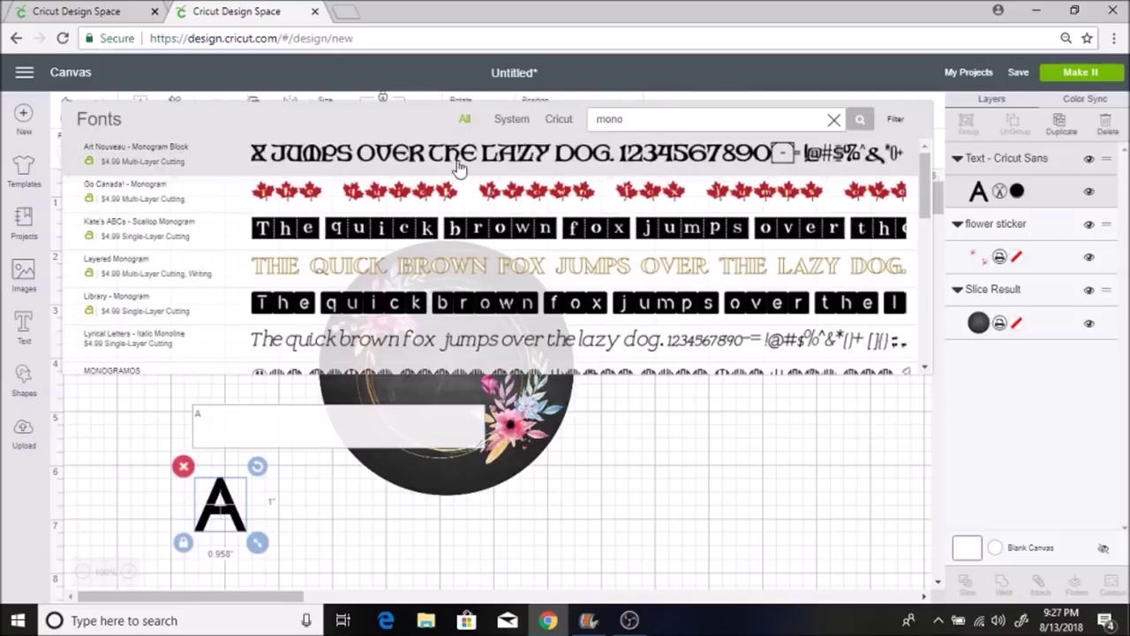
pyautogui.scroll(-2, 461, 185)
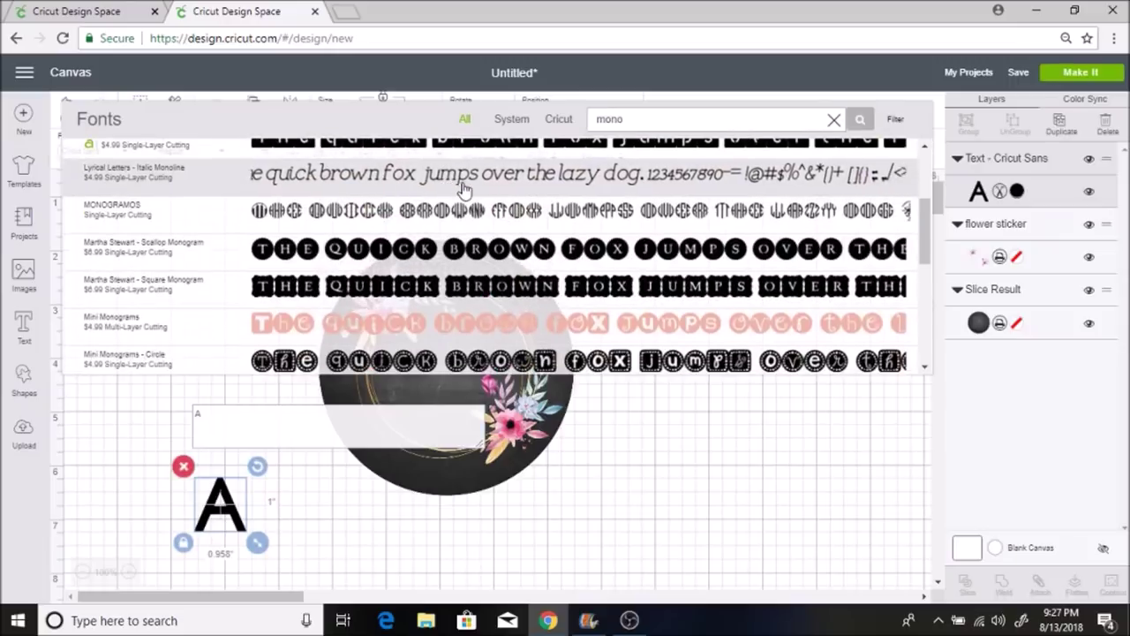
pyautogui.scroll(1, 565, 154)
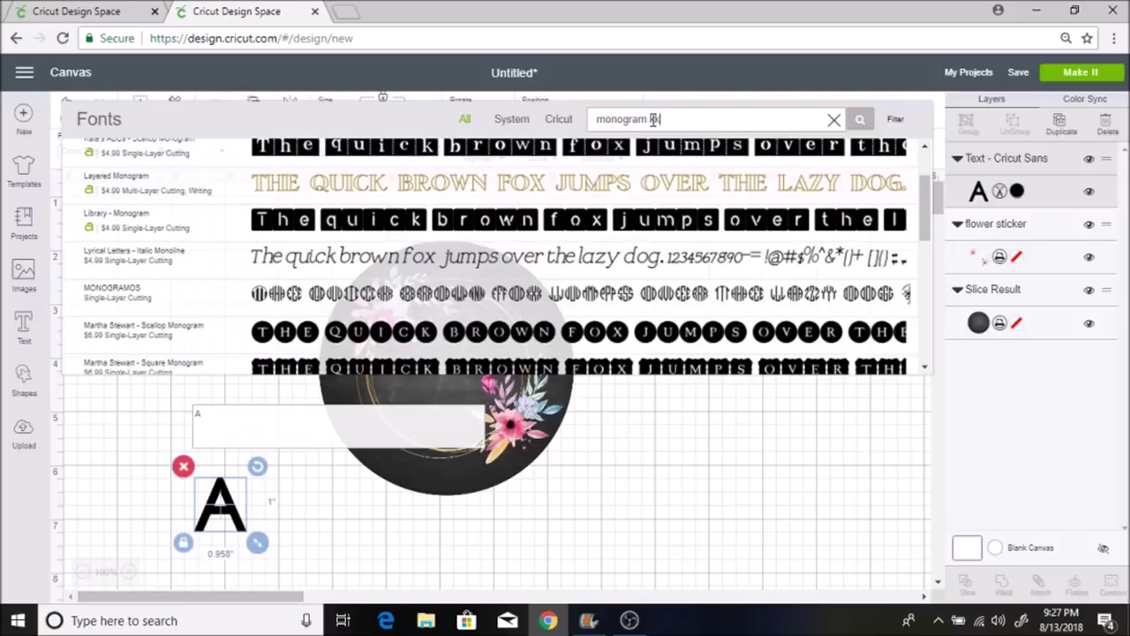
pyautogui.click(574, 166)
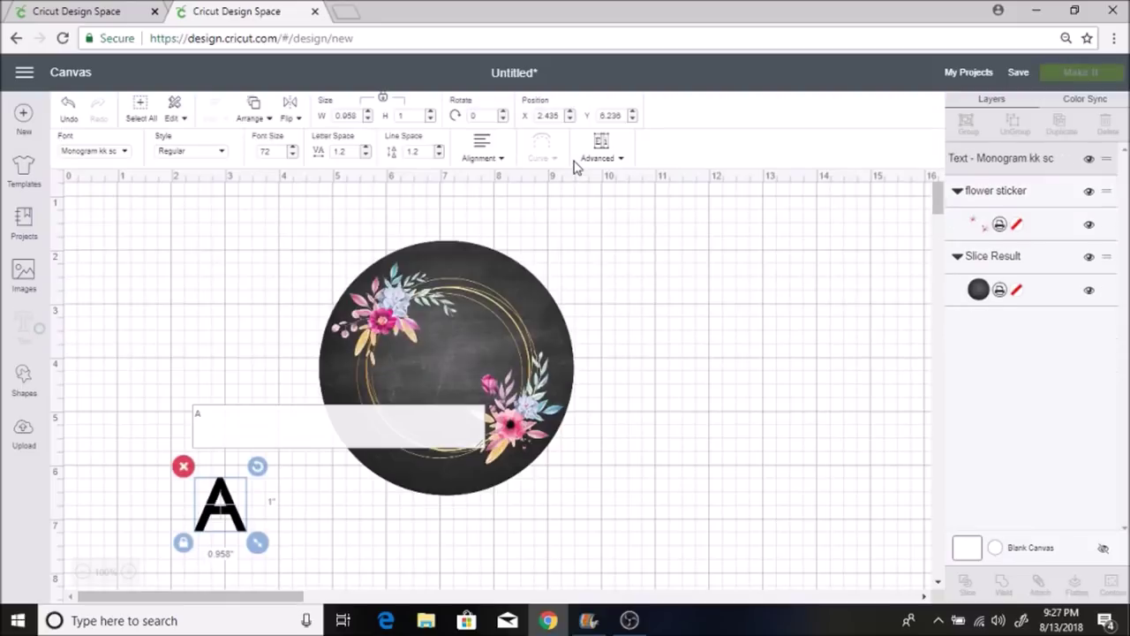
# Centre the monogram A inside the chalkboard circle's wreath.
pyautogui.click(242, 535)
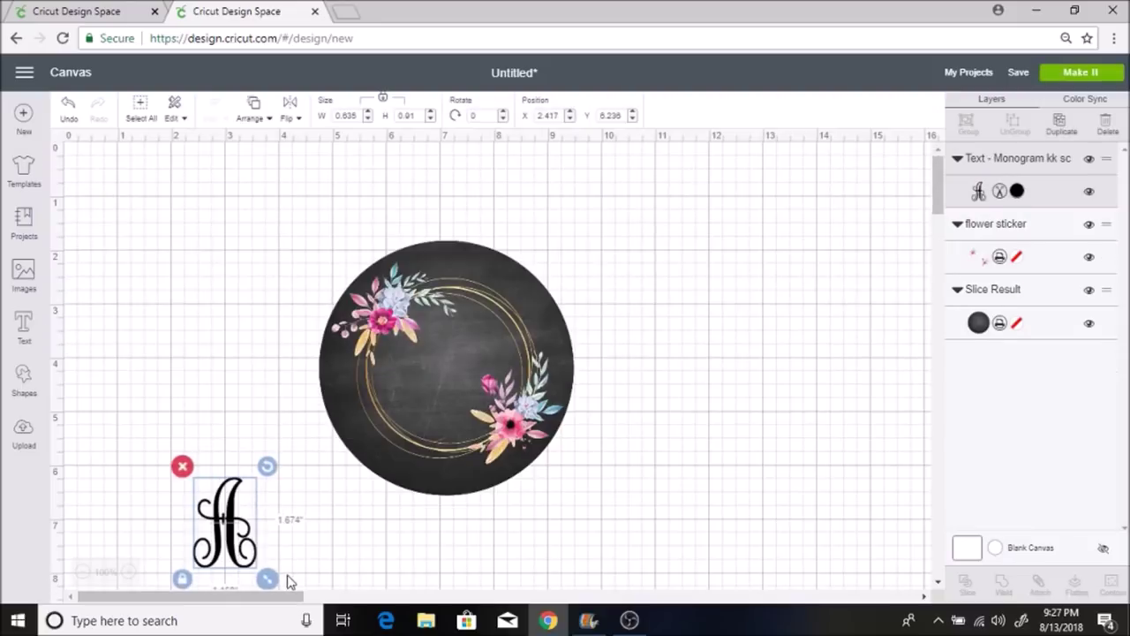
pyautogui.moveTo(270, 477); pyautogui.dragTo(479, 326)
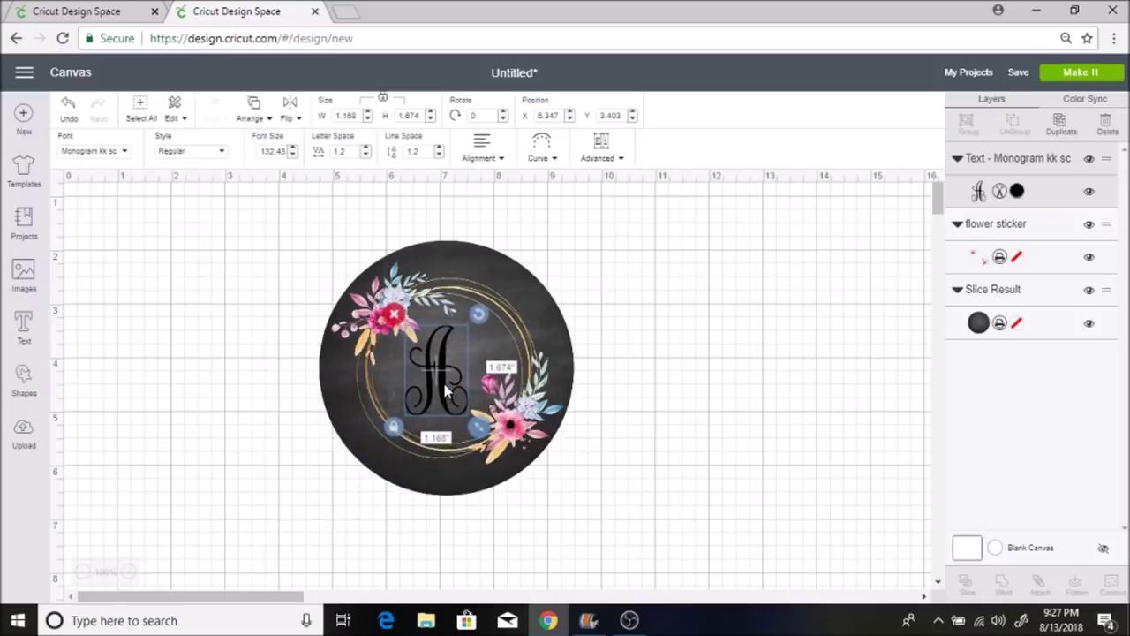
pyautogui.moveTo(446, 391); pyautogui.dragTo(449, 388)
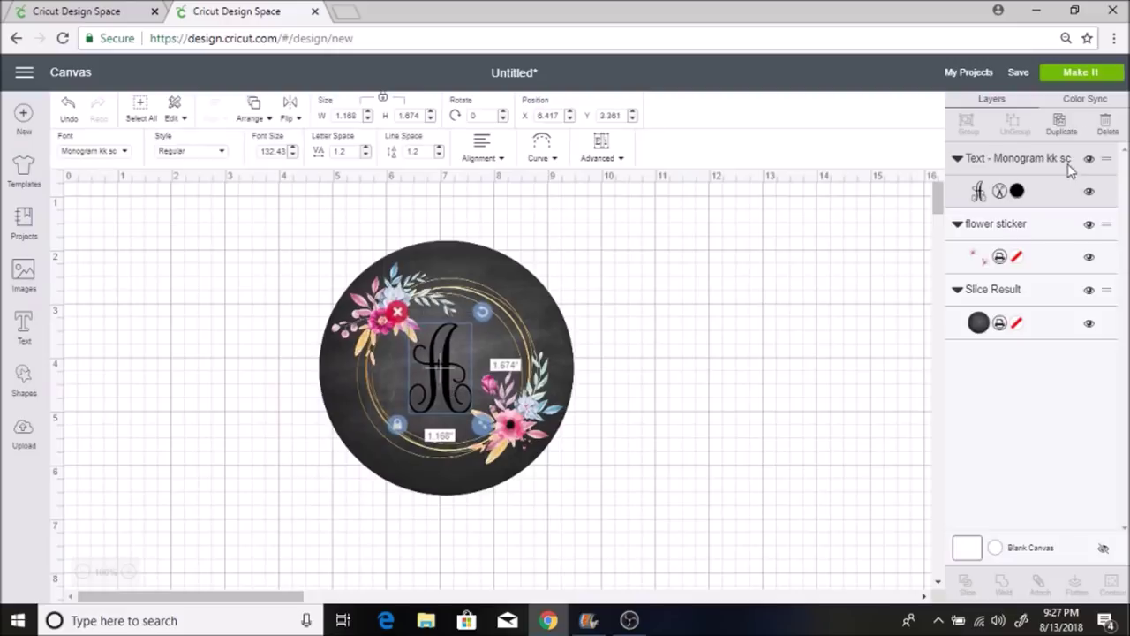
# Colour the A a light rose pink and enlarge it to about 1.39 × 1.993 in.
pyautogui.click(1017, 191)
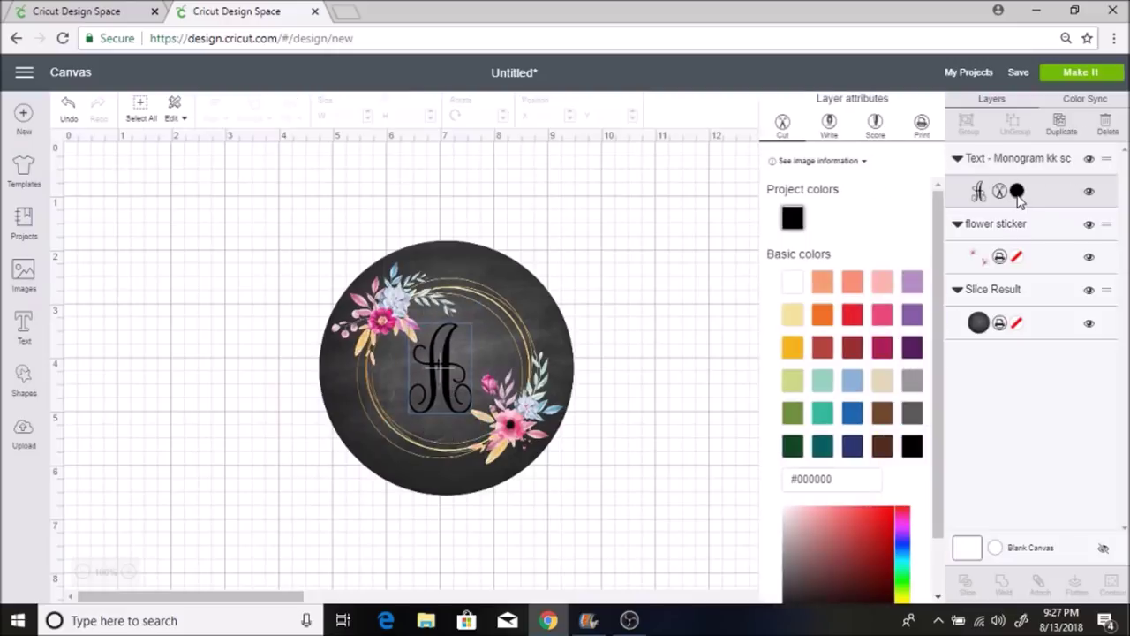
pyautogui.click(881, 315)
pyautogui.scroll(-1, 880, 487)
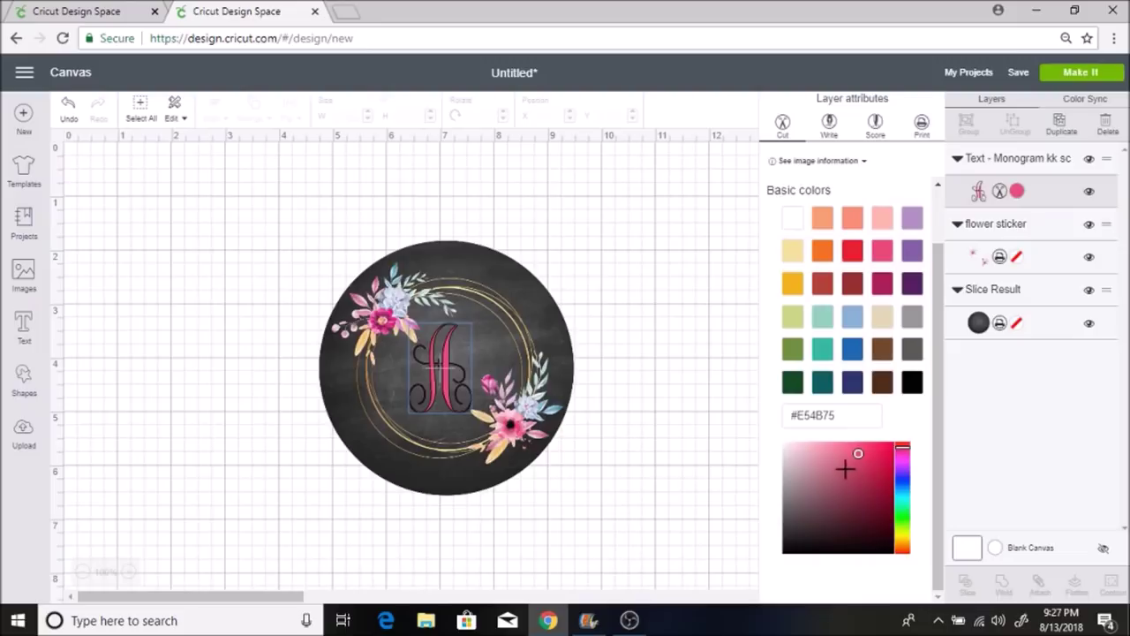
pyautogui.click(840, 454)
pyautogui.click(841, 455)
pyautogui.click(416, 378)
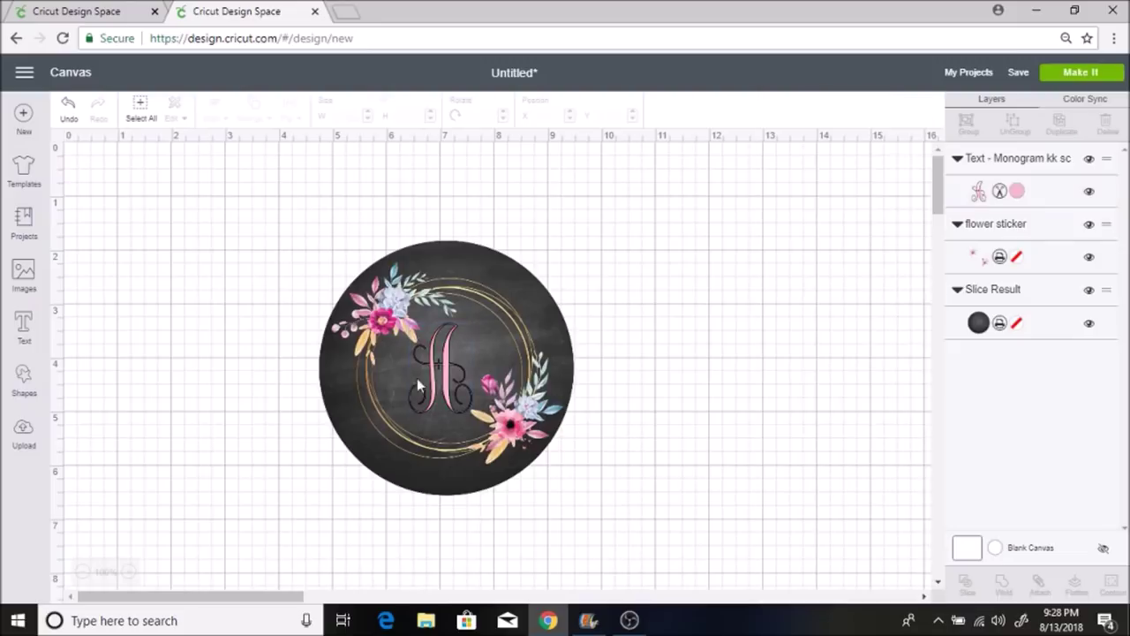
pyautogui.moveTo(482, 424)
pyautogui.mouseDown()
pyautogui.moveTo(514, 456)
pyautogui.moveTo(483, 424)
pyautogui.mouseUp()
# Flatten the chalkboard circle, flowers and pink A into one printable image, then move it up-left.
pyautogui.click(673, 338)
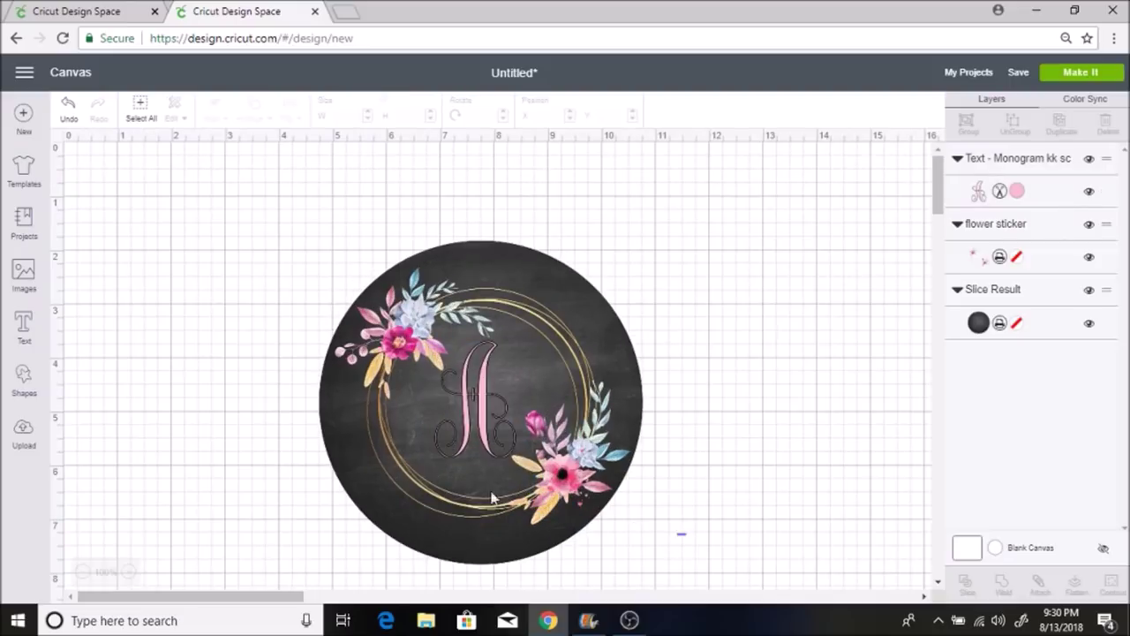
pyautogui.moveTo(681, 532); pyautogui.dragTo(306, 230)
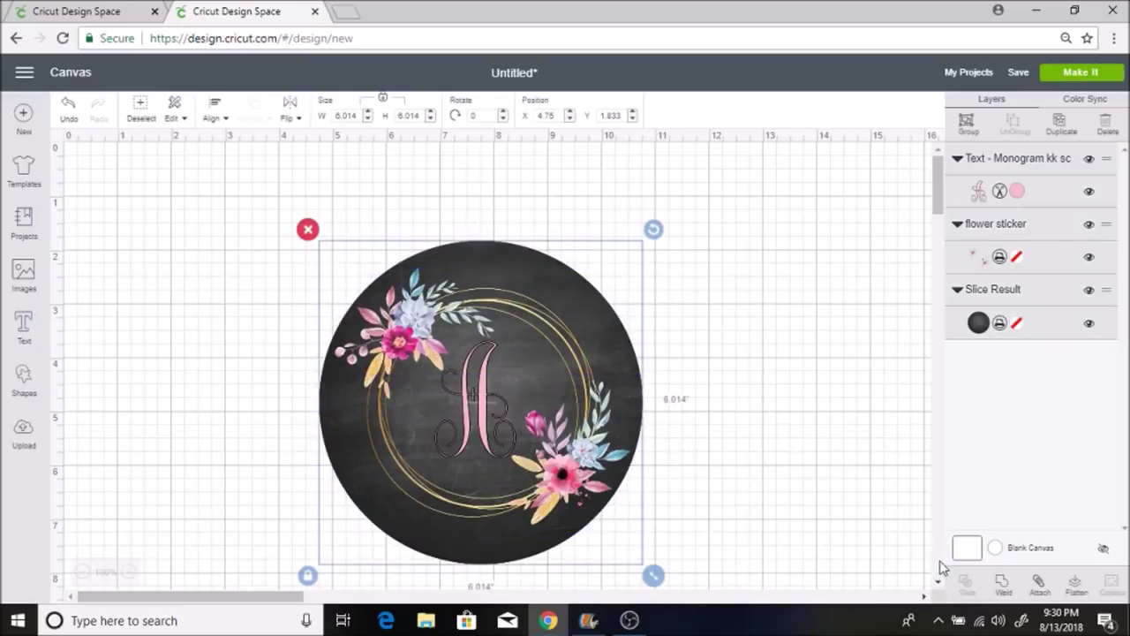
pyautogui.click(1075, 585)
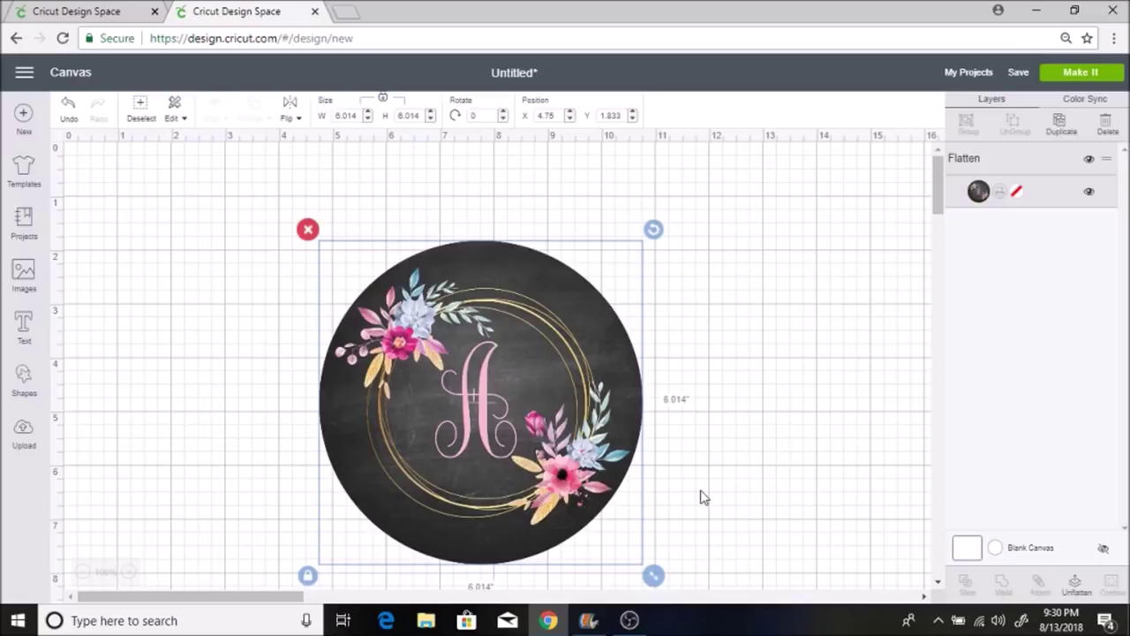
pyautogui.click(773, 408)
pyautogui.moveTo(541, 341); pyautogui.dragTo(444, 283)
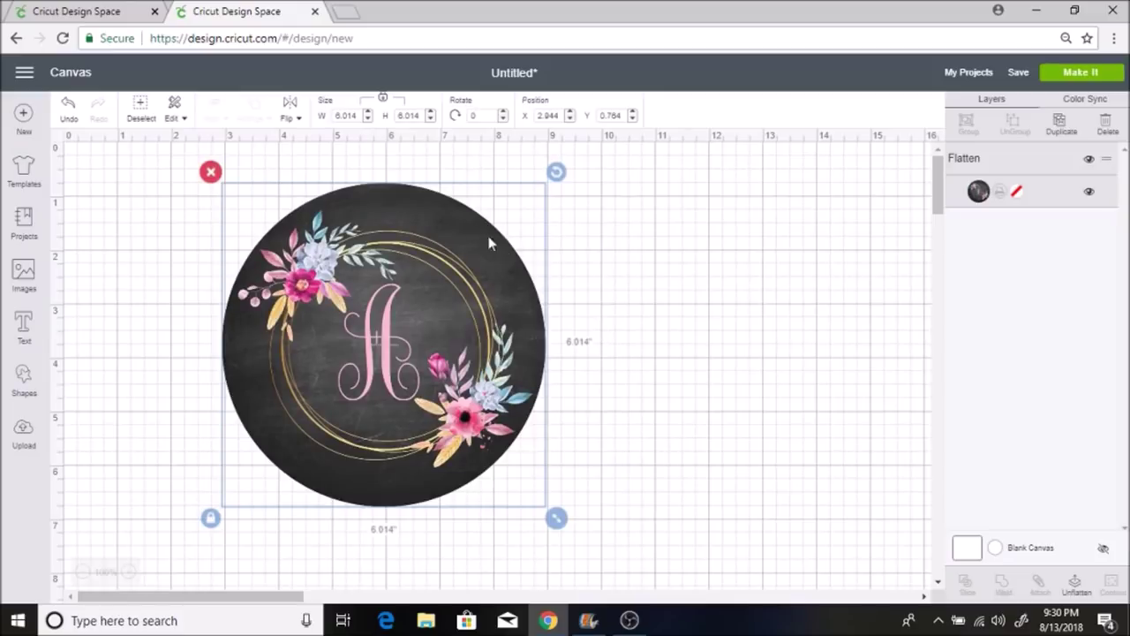
pyautogui.click(341, 116)
# Set the sticker width to 1.5 in and place it in the canvas's top-left corner.
pyautogui.write('1.5')
pyautogui.press('Return')
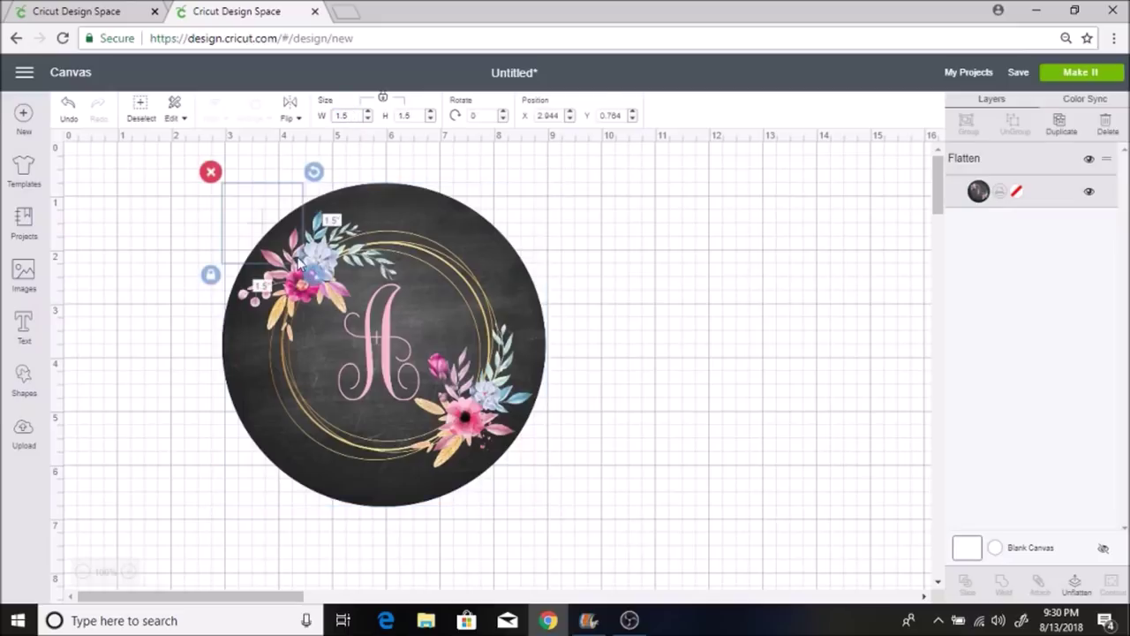
pyautogui.moveTo(282, 234); pyautogui.dragTo(138, 203)
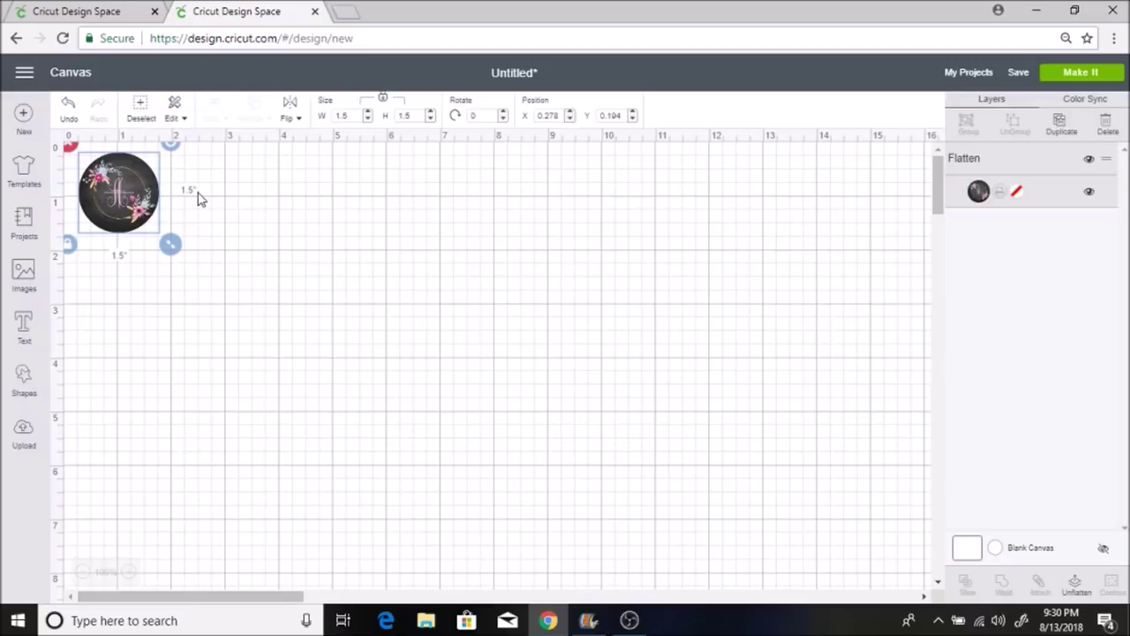
# Duplicate the sticker and arrange four 1.5 in copies in a row across the top.
pyautogui.rightClick(128, 207)
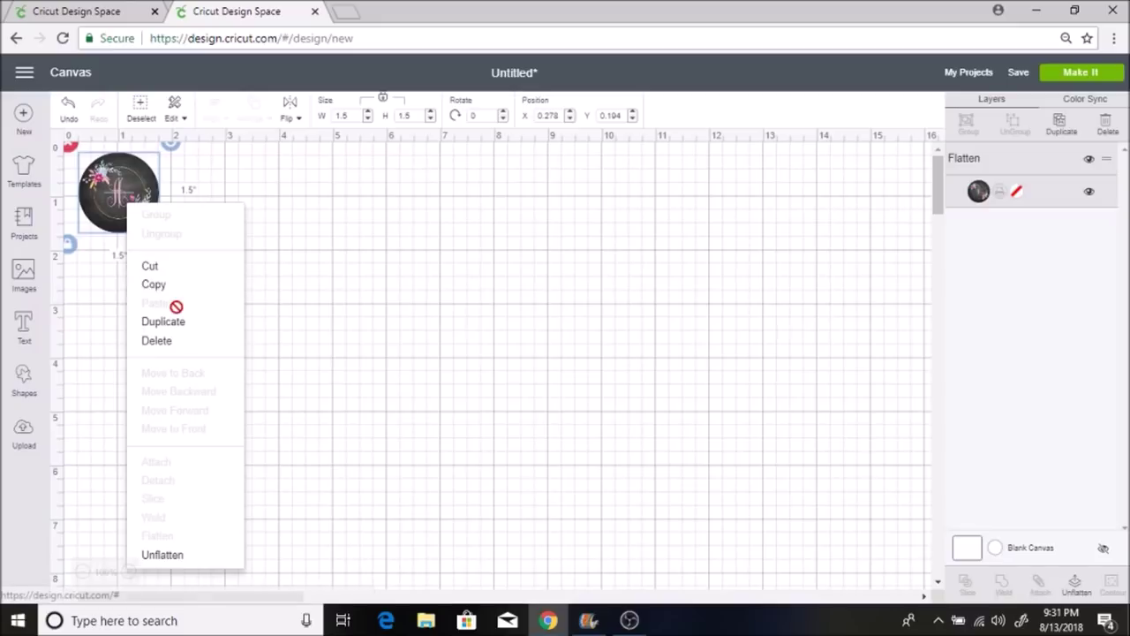
pyautogui.click(271, 281)
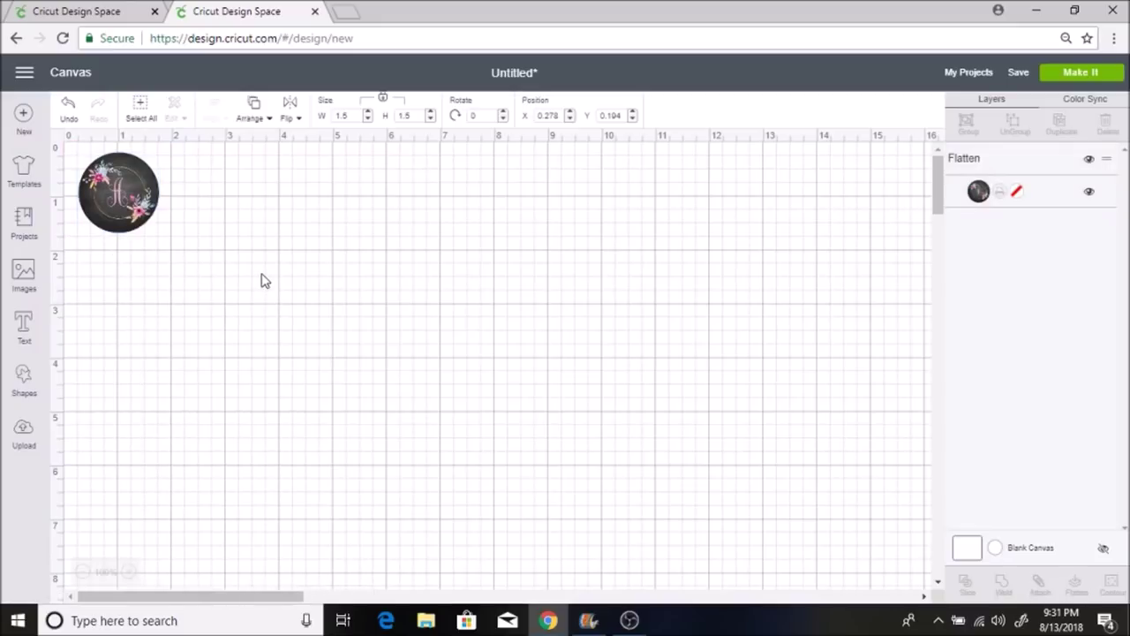
pyautogui.moveTo(260, 246); pyautogui.dragTo(93, 157)
pyautogui.rightClick(148, 212)
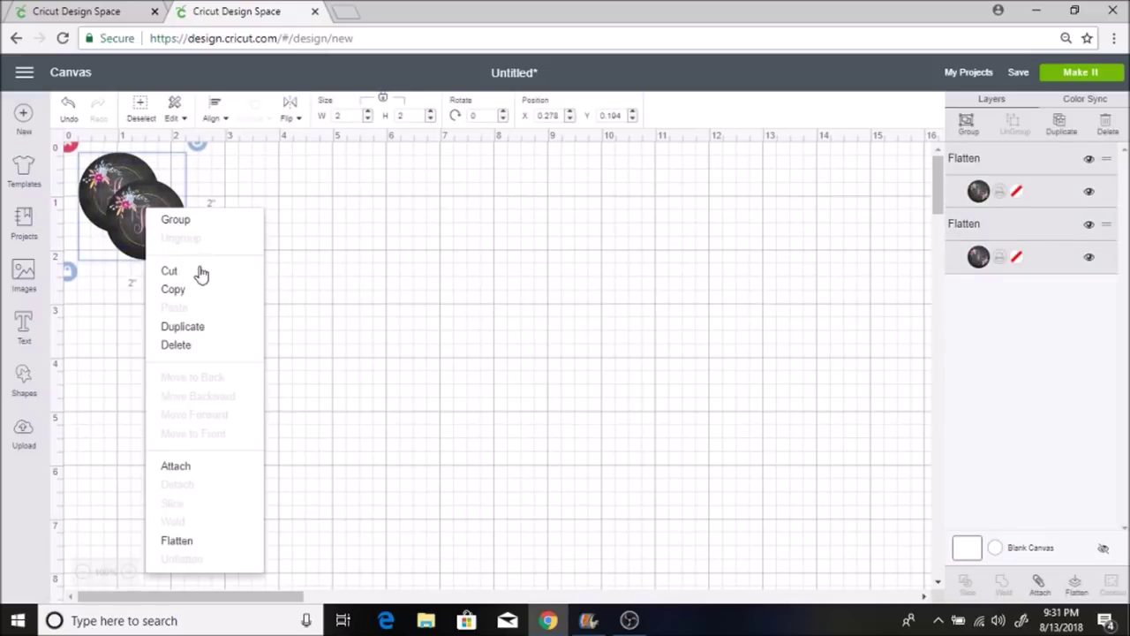
pyautogui.click(219, 328)
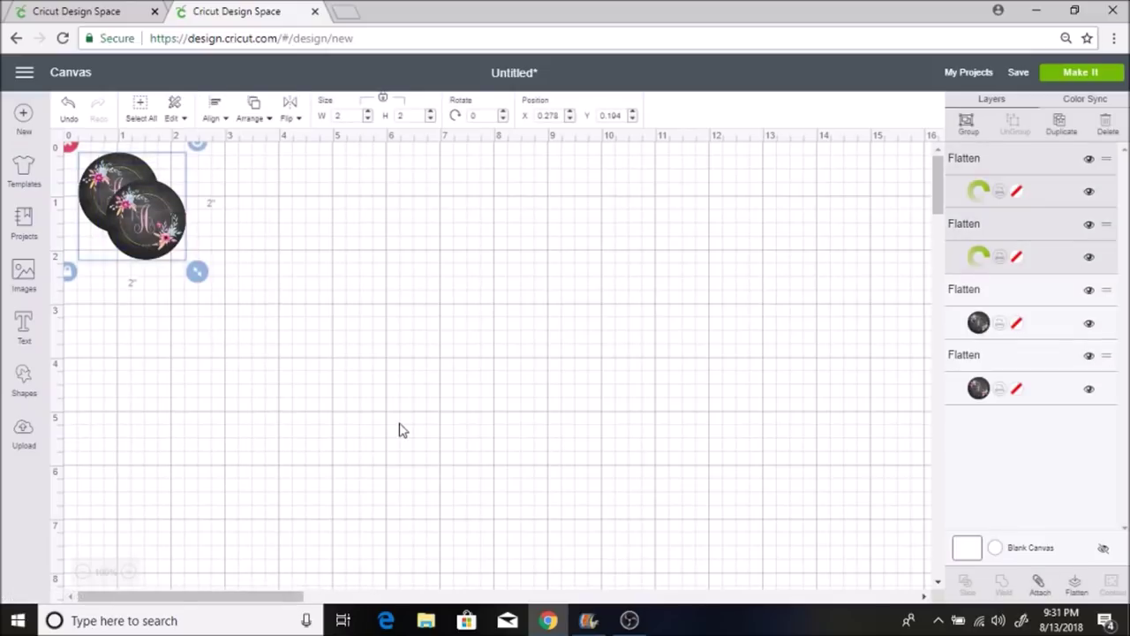
pyautogui.moveTo(177, 205); pyautogui.dragTo(212, 205)
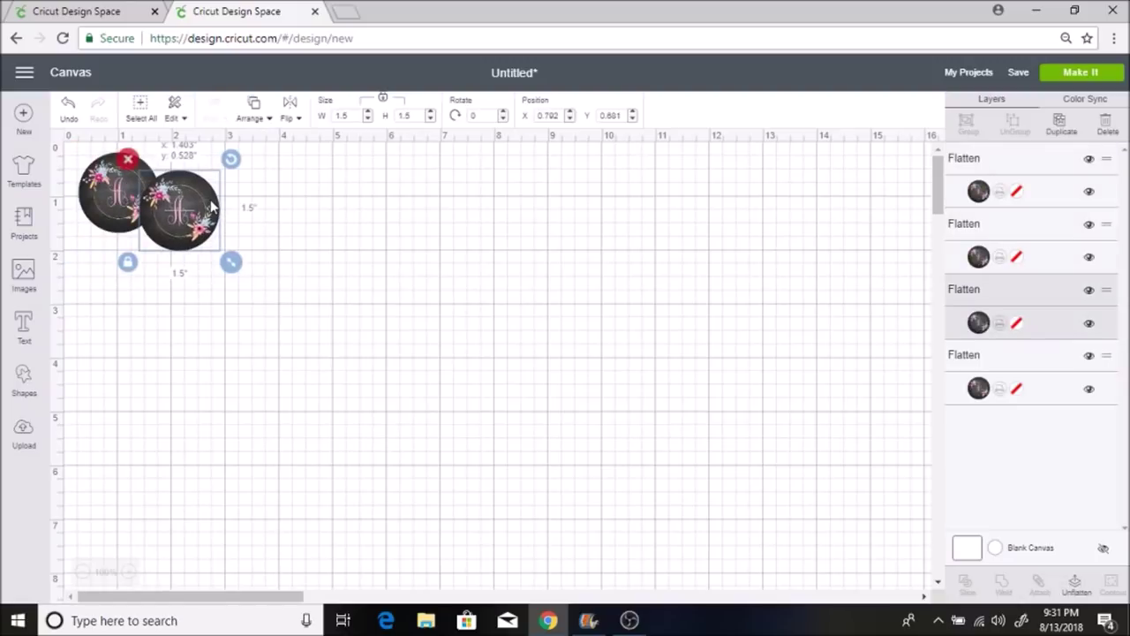
pyautogui.moveTo(212, 206); pyautogui.dragTo(305, 187)
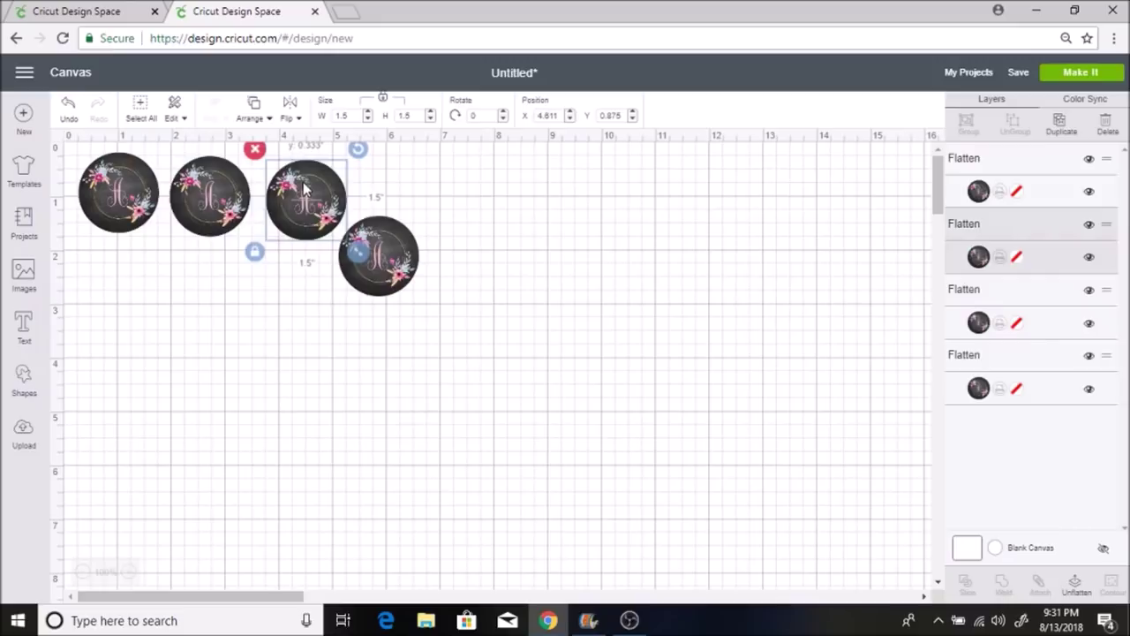
pyautogui.moveTo(398, 239); pyautogui.dragTo(414, 184)
# Bottom-align the four stickers and nudge the row toward the top-left corner.
pyautogui.moveTo(492, 276); pyautogui.dragTo(129, 190)
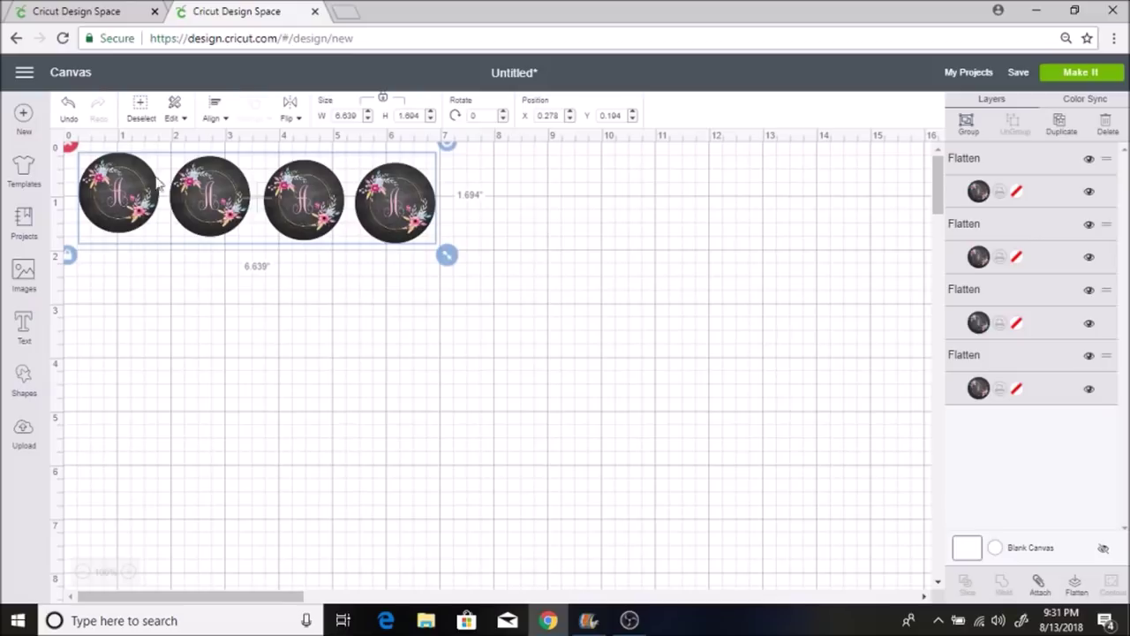
pyautogui.click(219, 112)
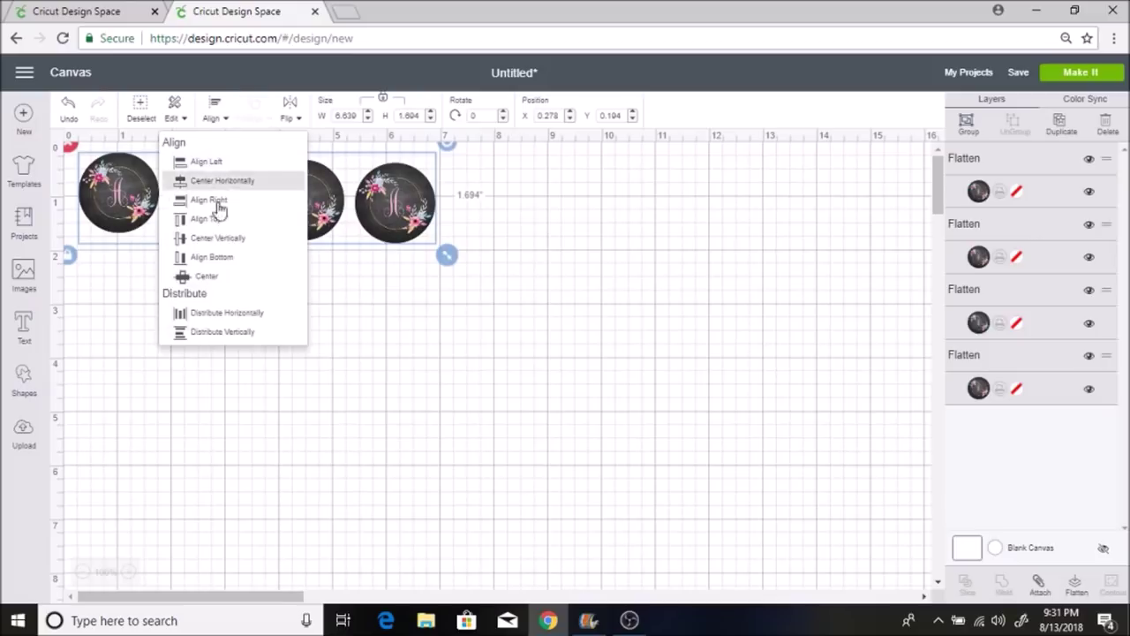
pyautogui.click(281, 258)
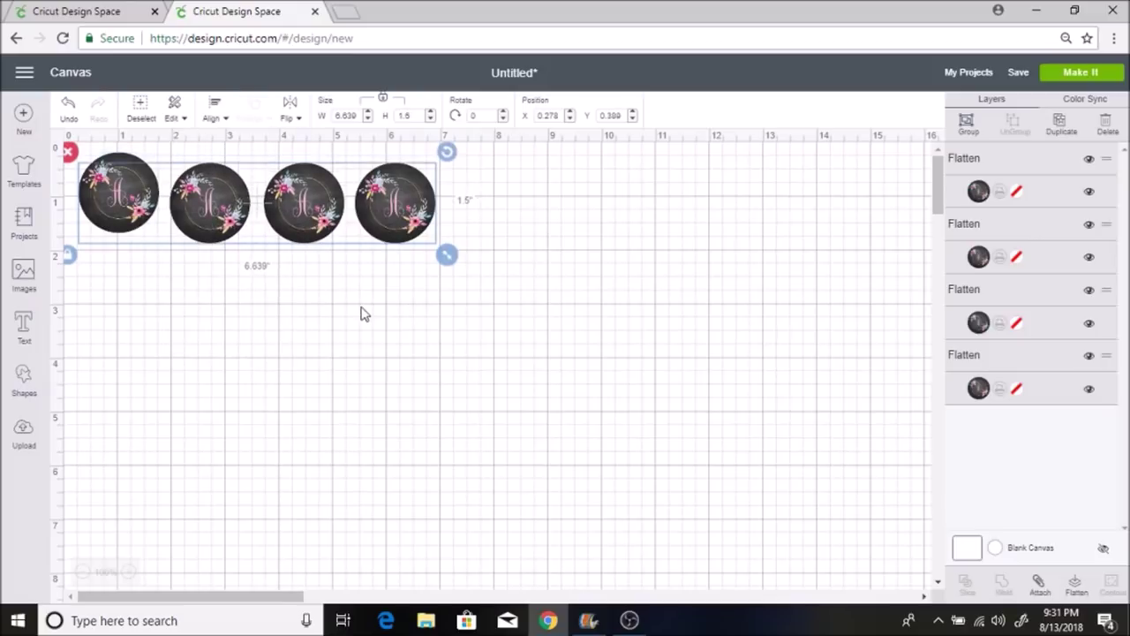
pyautogui.click(256, 196)
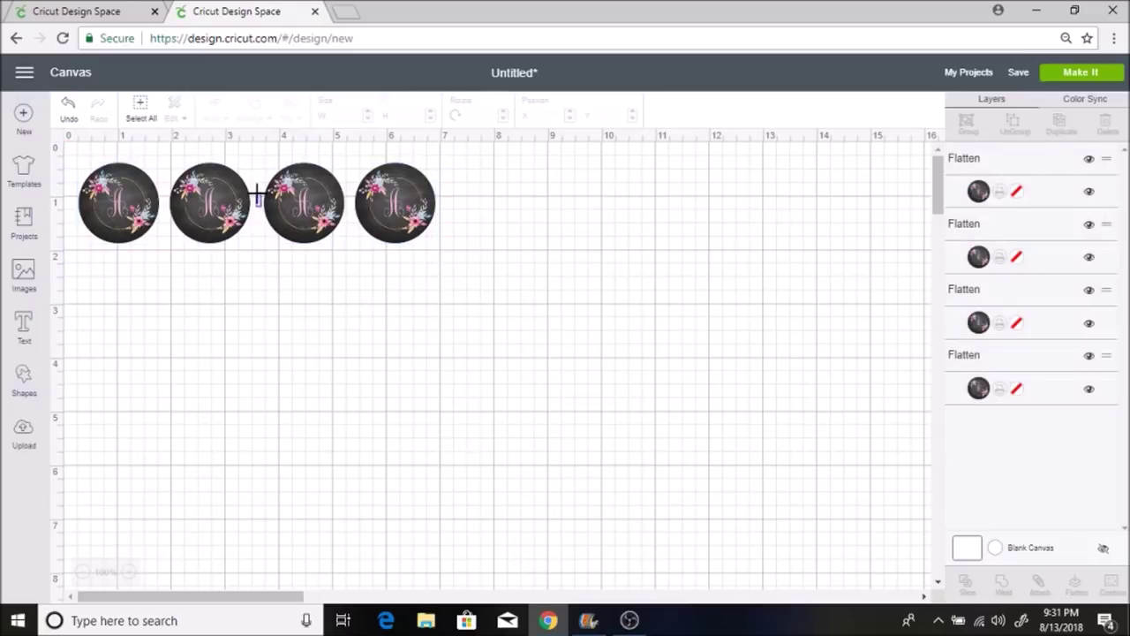
pyautogui.moveTo(521, 244); pyautogui.dragTo(106, 180)
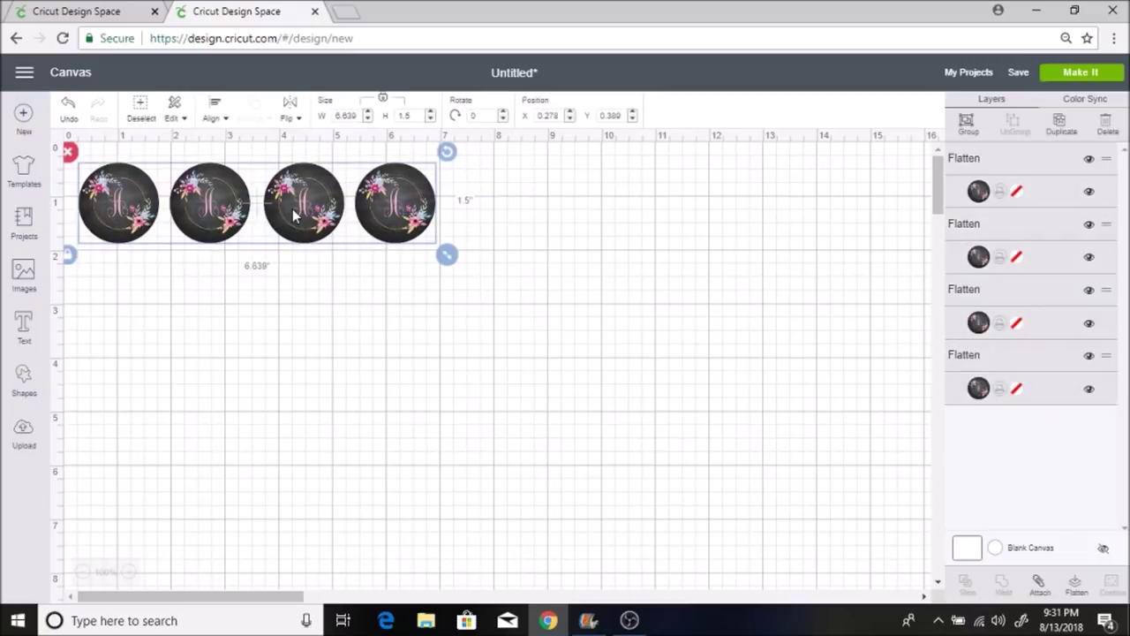
pyautogui.moveTo(298, 217); pyautogui.dragTo(297, 214)
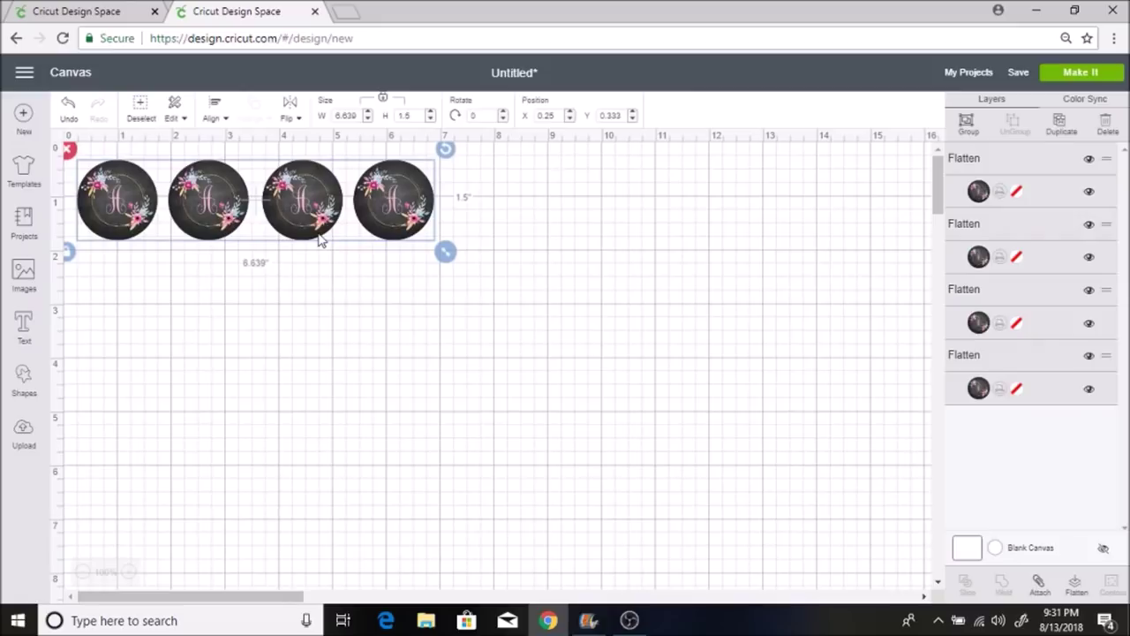
pyautogui.click(320, 240)
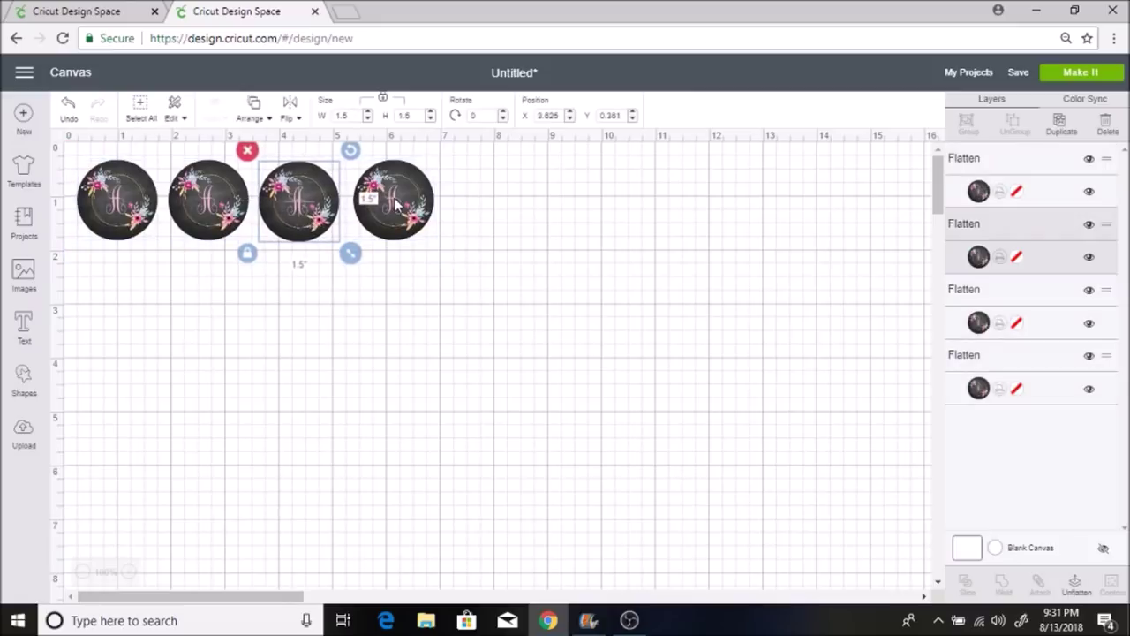
pyautogui.click(389, 205)
# Re-apply Align Bottom to the four stickers and duplicate the whole row.
pyautogui.moveTo(473, 265); pyautogui.dragTo(117, 187)
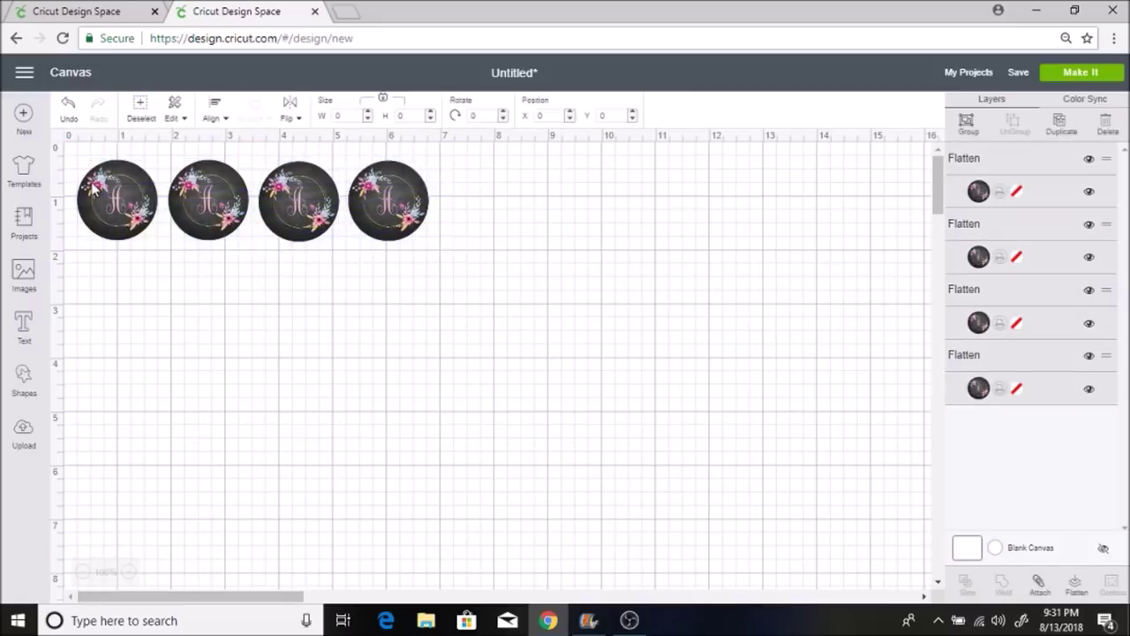
pyautogui.click(215, 108)
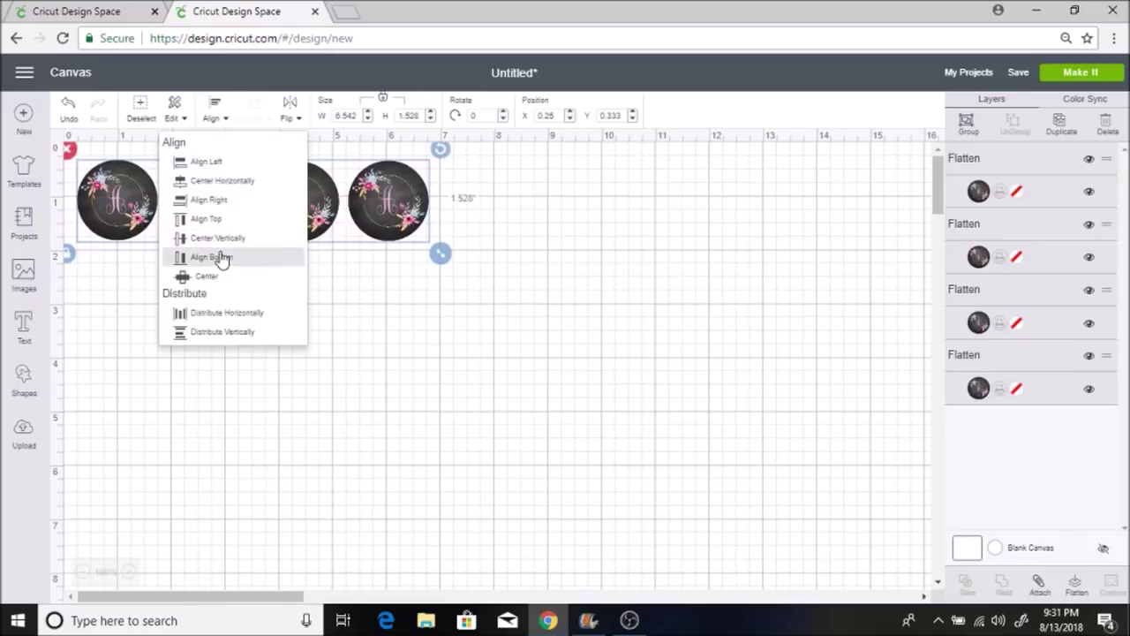
pyautogui.click(221, 254)
pyautogui.rightClick(218, 218)
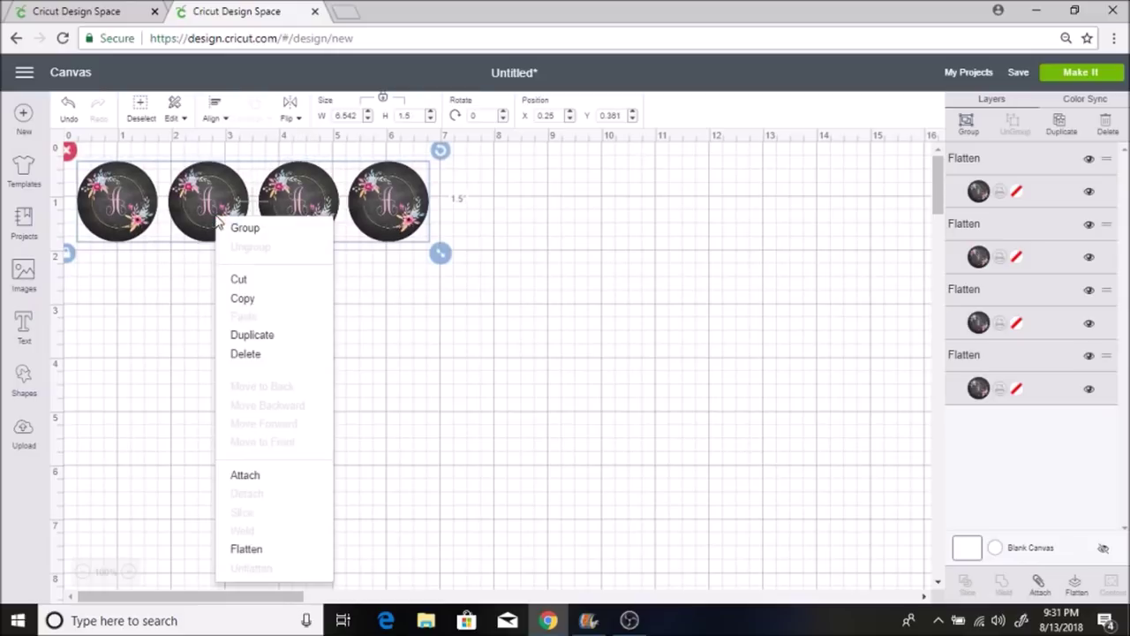
pyautogui.click(261, 336)
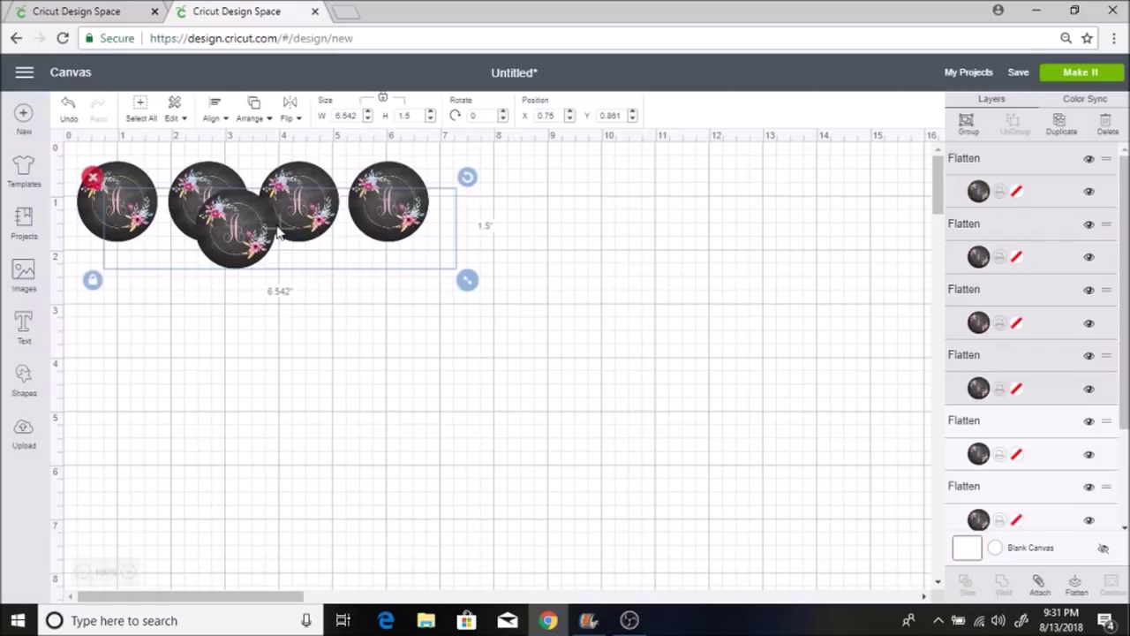
# Drag the copied row down and add third and fourth rows of four stickers.
pyautogui.moveTo(277, 232); pyautogui.dragTo(236, 303)
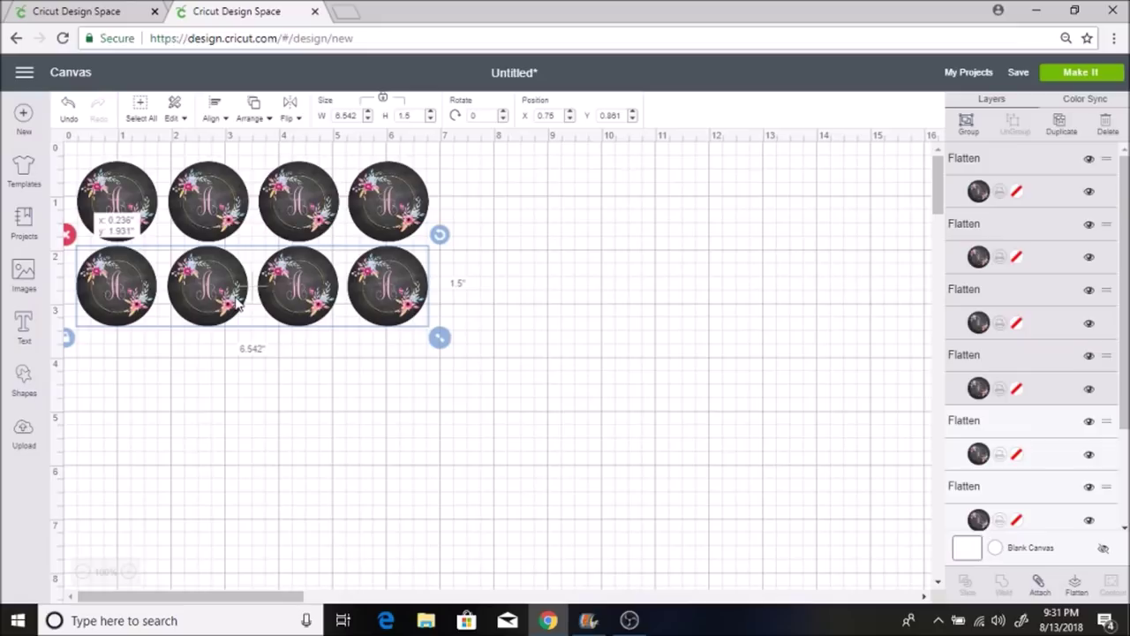
pyautogui.rightClick(254, 235)
pyautogui.click(300, 353)
pyautogui.moveTo(305, 328); pyautogui.dragTo(320, 405)
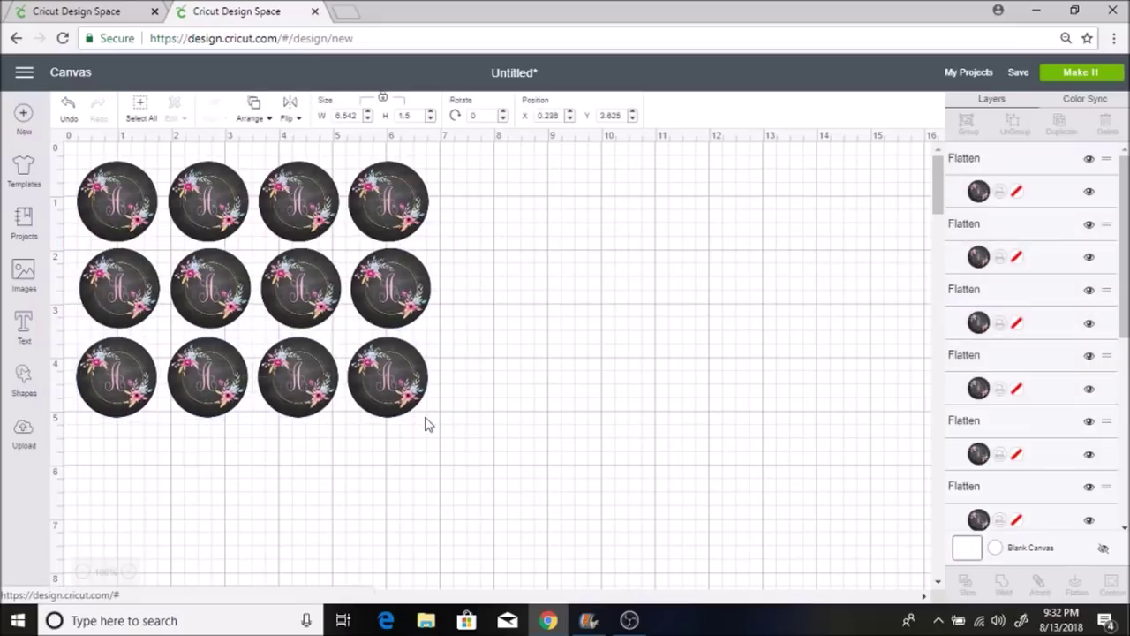
pyautogui.hotkey('ctrl', 'v')
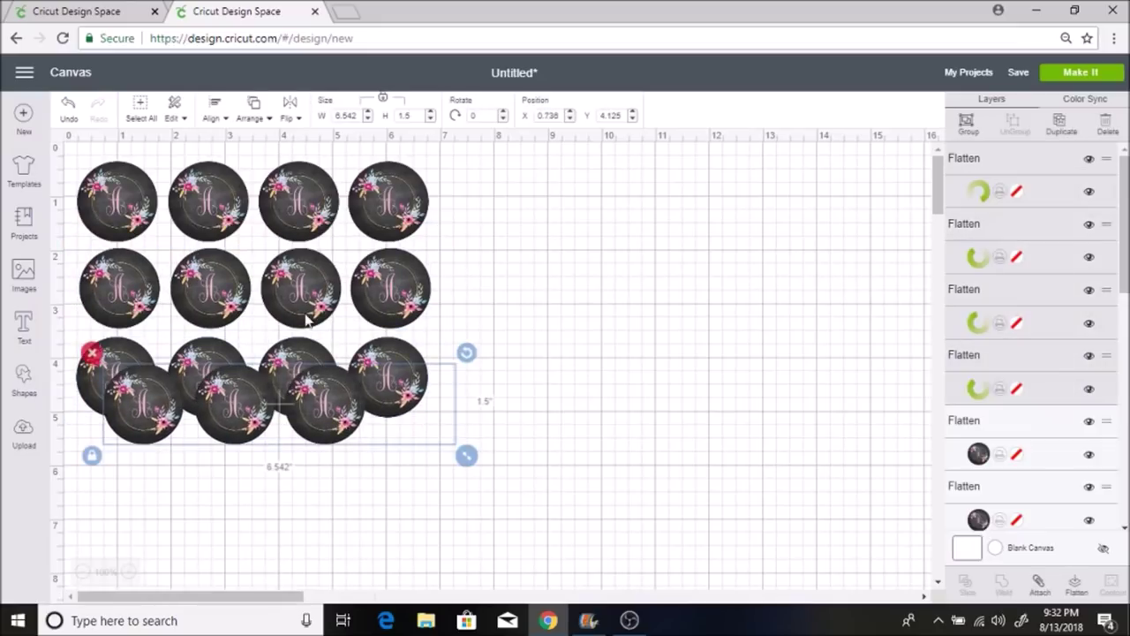
pyautogui.moveTo(323, 430); pyautogui.dragTo(291, 498)
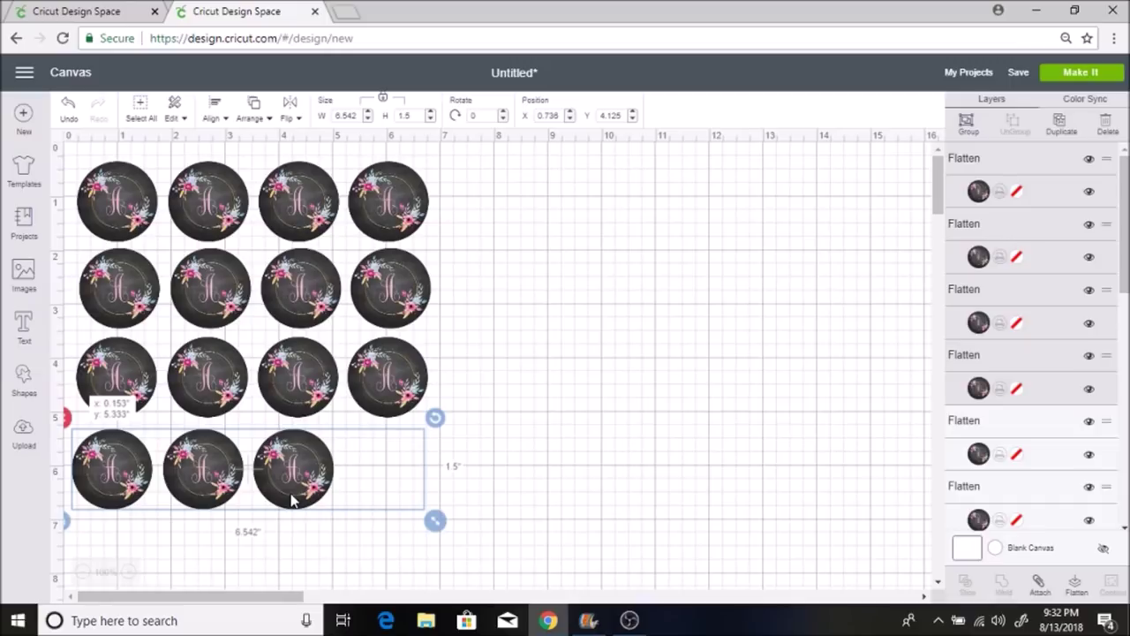
# Add a fifth row to complete the 4×5 grid of 20 stickers and select them all.
pyautogui.hotkey('ctrl', 'v')
pyautogui.scroll(-2, 335, 459)
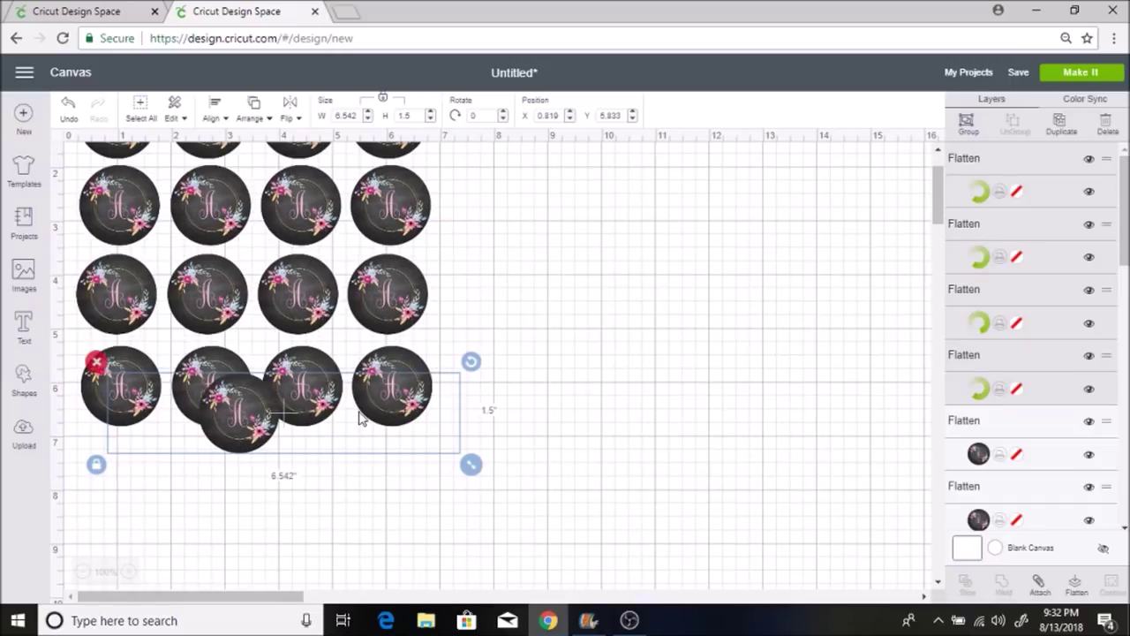
pyautogui.moveTo(359, 418); pyautogui.dragTo(309, 499)
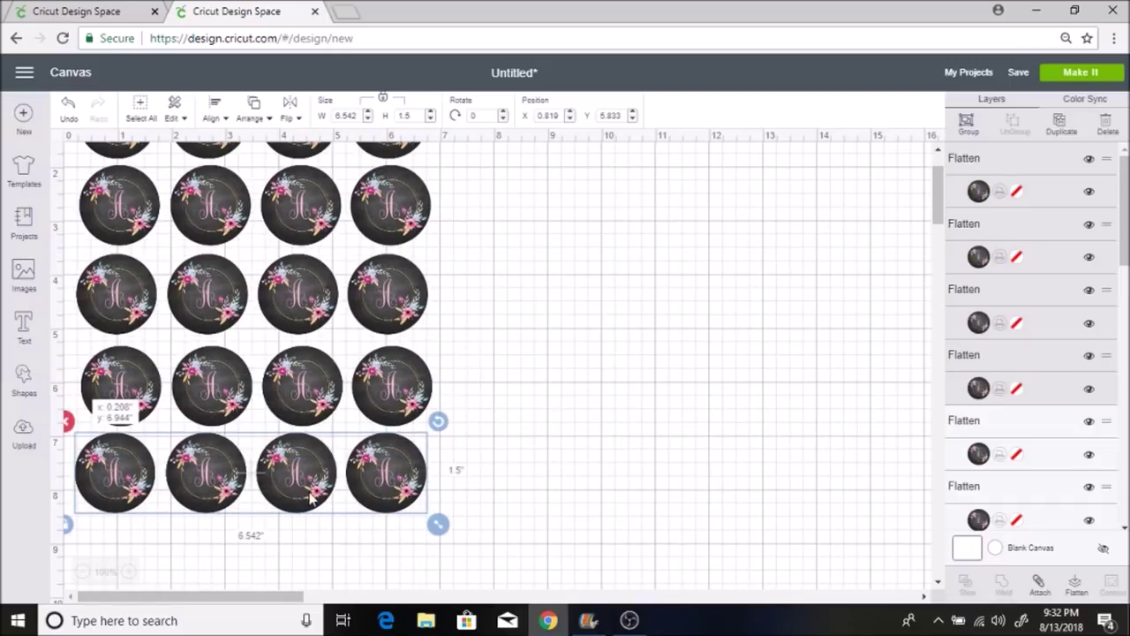
pyautogui.click(614, 365)
pyautogui.scroll(2, 614, 365)
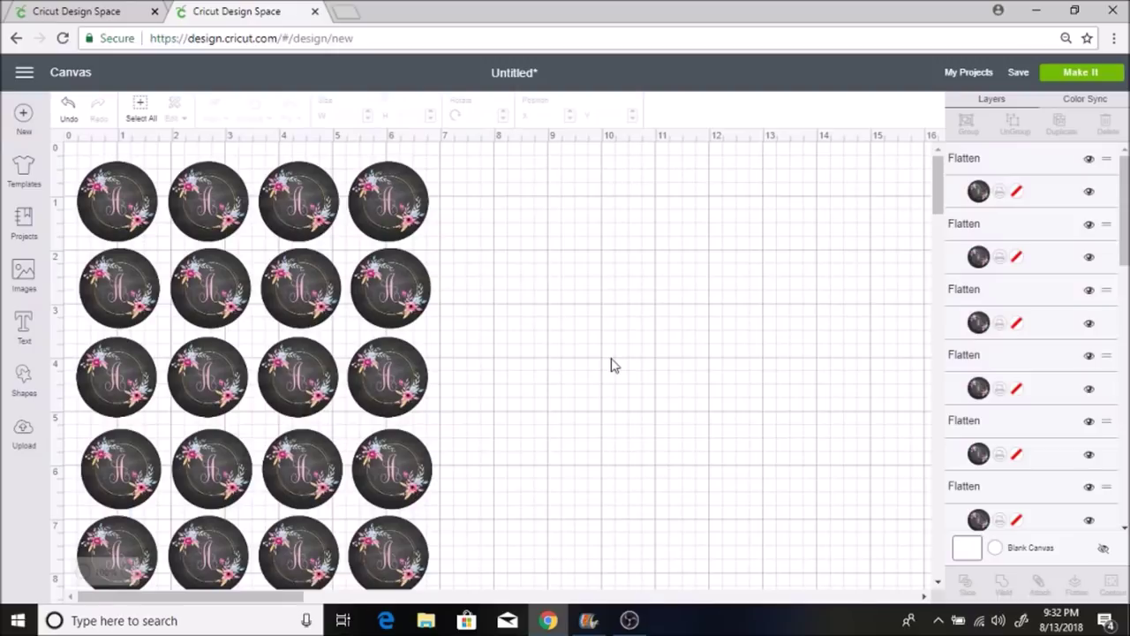
pyautogui.scroll(-1, 614, 365)
pyautogui.scroll(1, 613, 365)
pyautogui.scroll(-1, 500, 497)
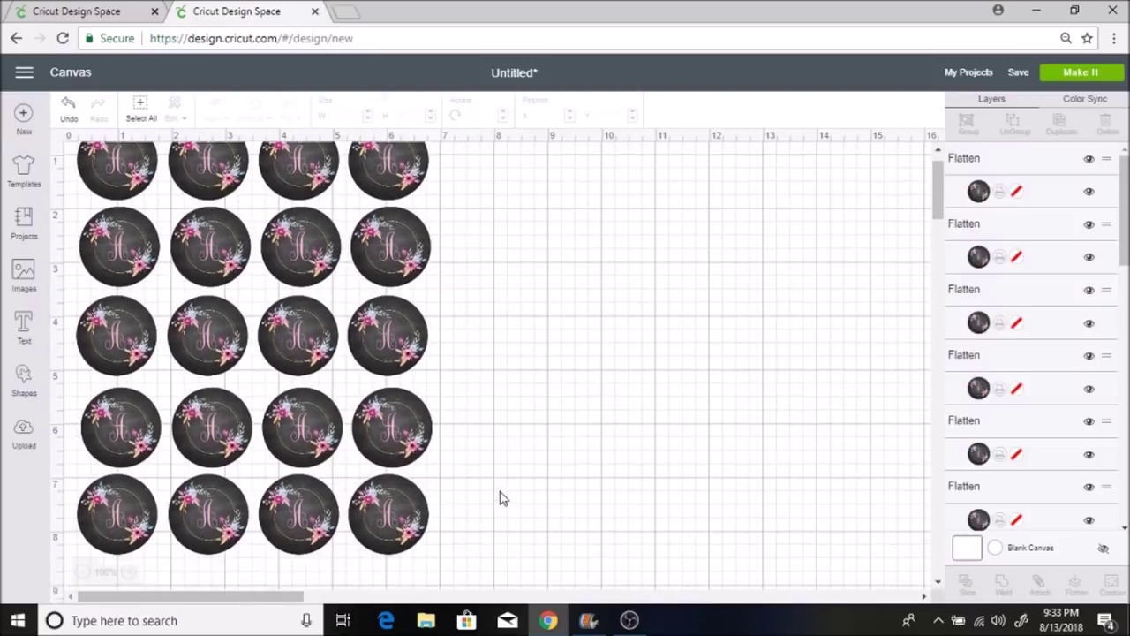
pyautogui.moveTo(307, 403); pyautogui.dragTo(104, 202)
pyautogui.scroll(1, 213, 312)
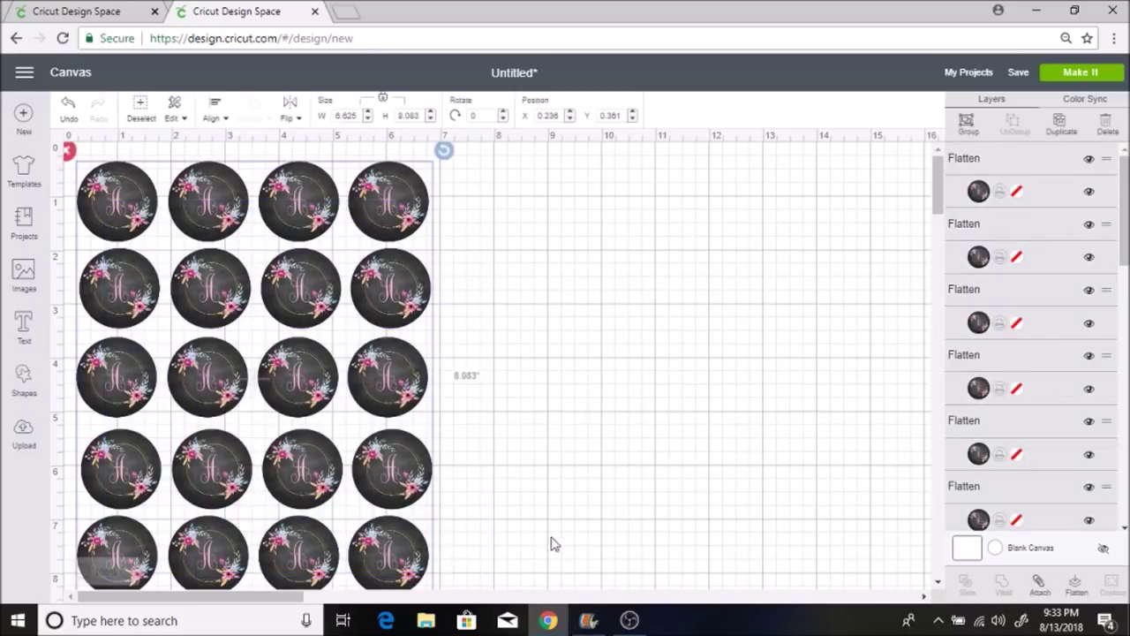
# Attach all 20 stickers and send the sheet to the printer with bleed off.
pyautogui.click(1041, 584)
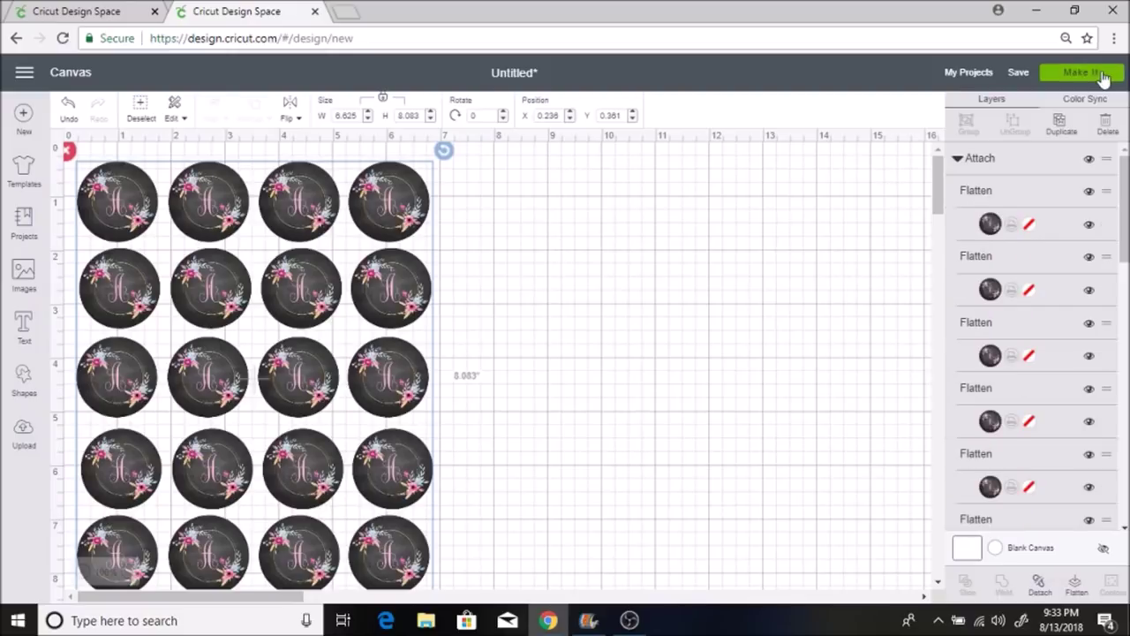
pyautogui.click(1083, 73)
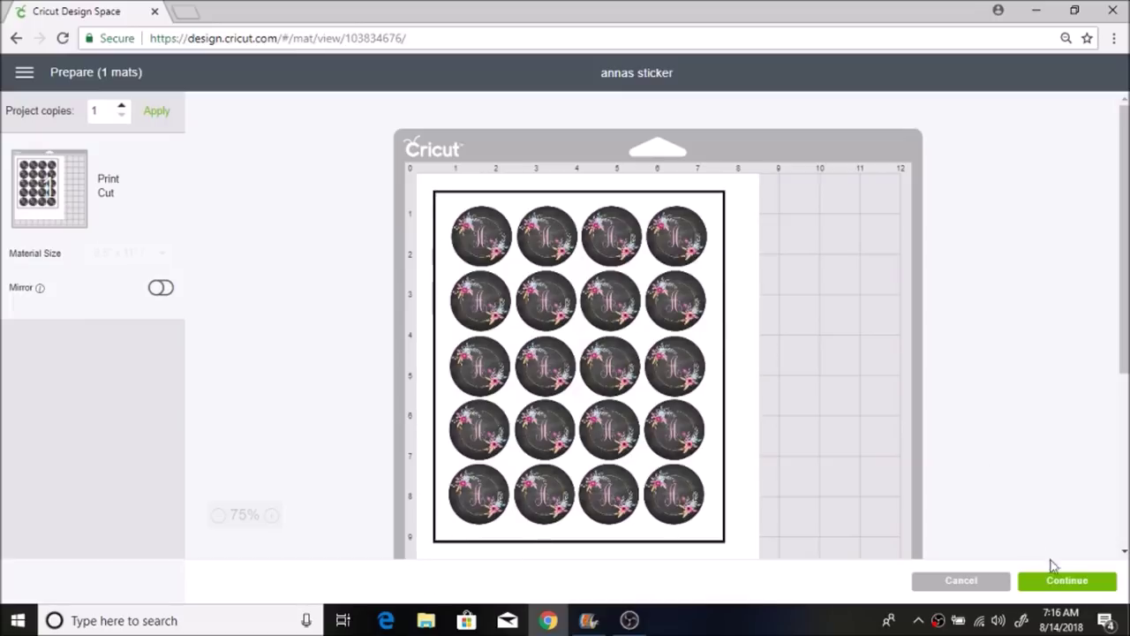
pyautogui.click(1068, 580)
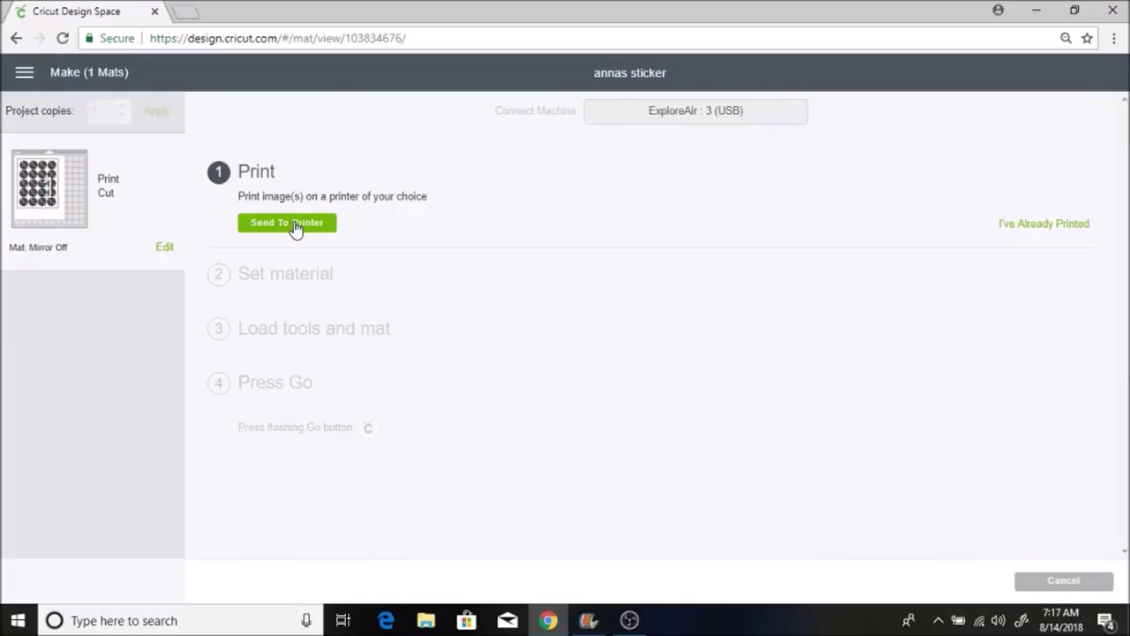
pyautogui.click(294, 224)
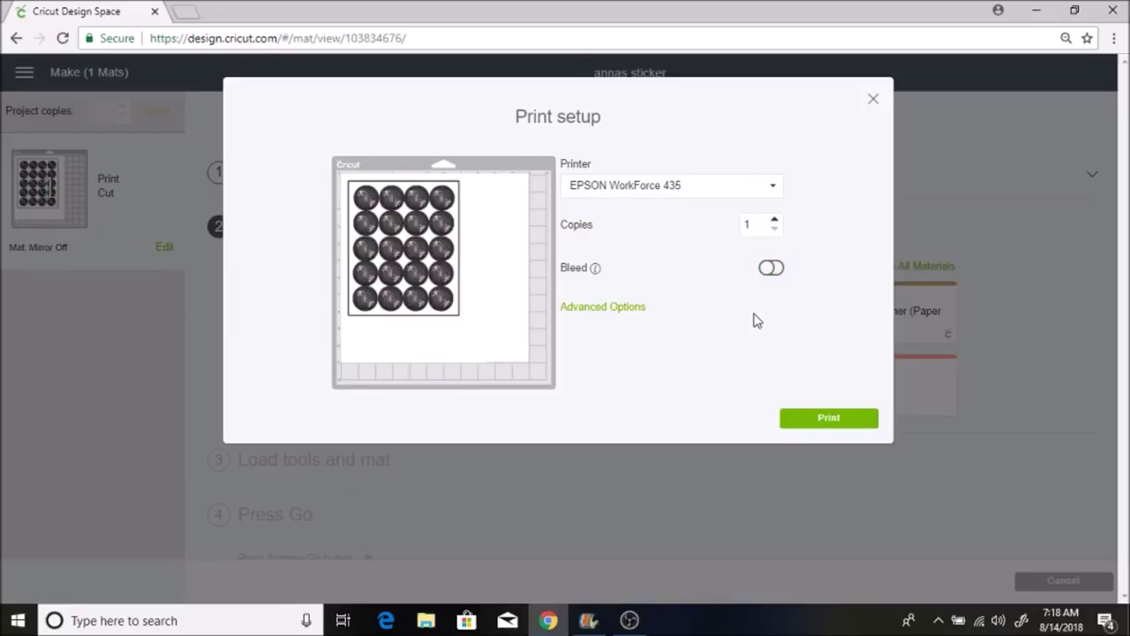
pyautogui.click(803, 420)
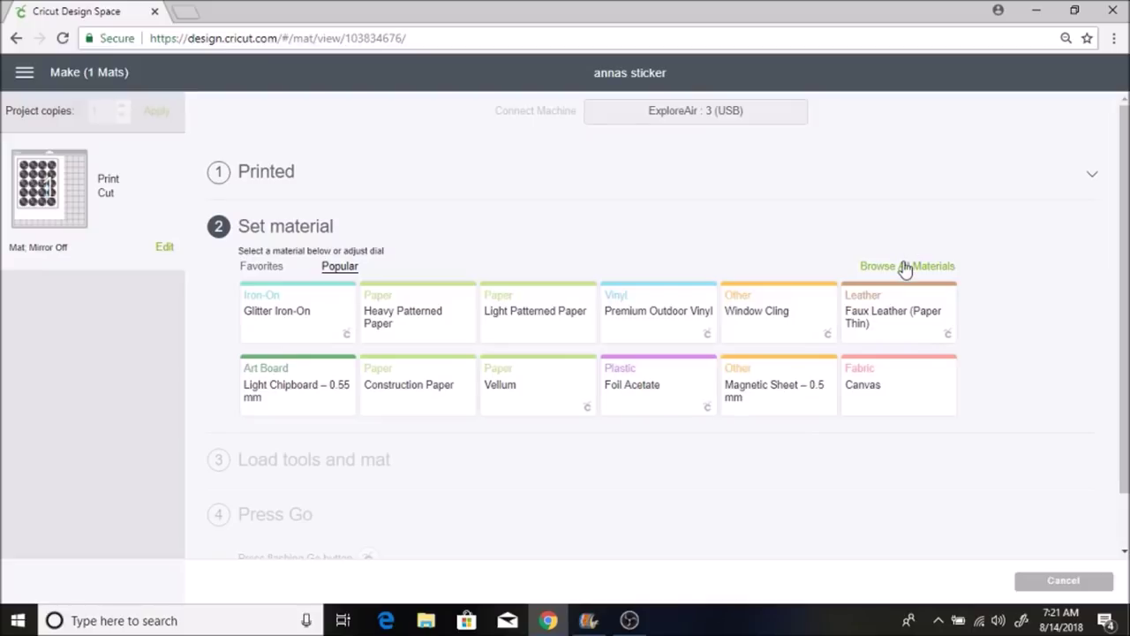
# Search the materials for washi tape and choose Washi Tape - 0.06mm as the cut material.
pyautogui.click(905, 266)
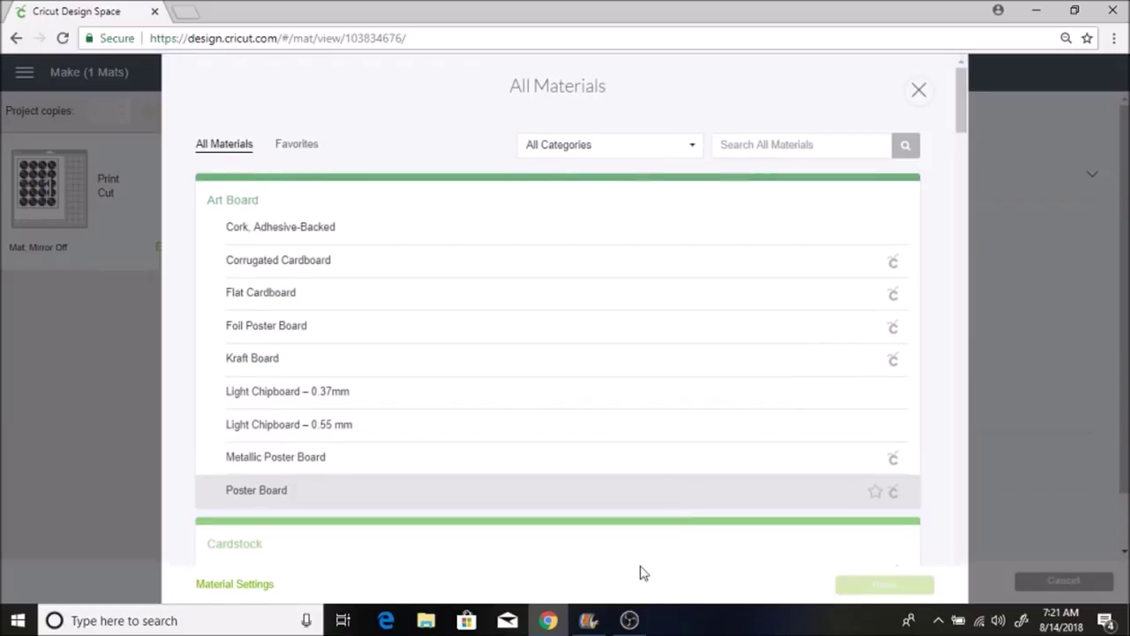
pyautogui.click(753, 153)
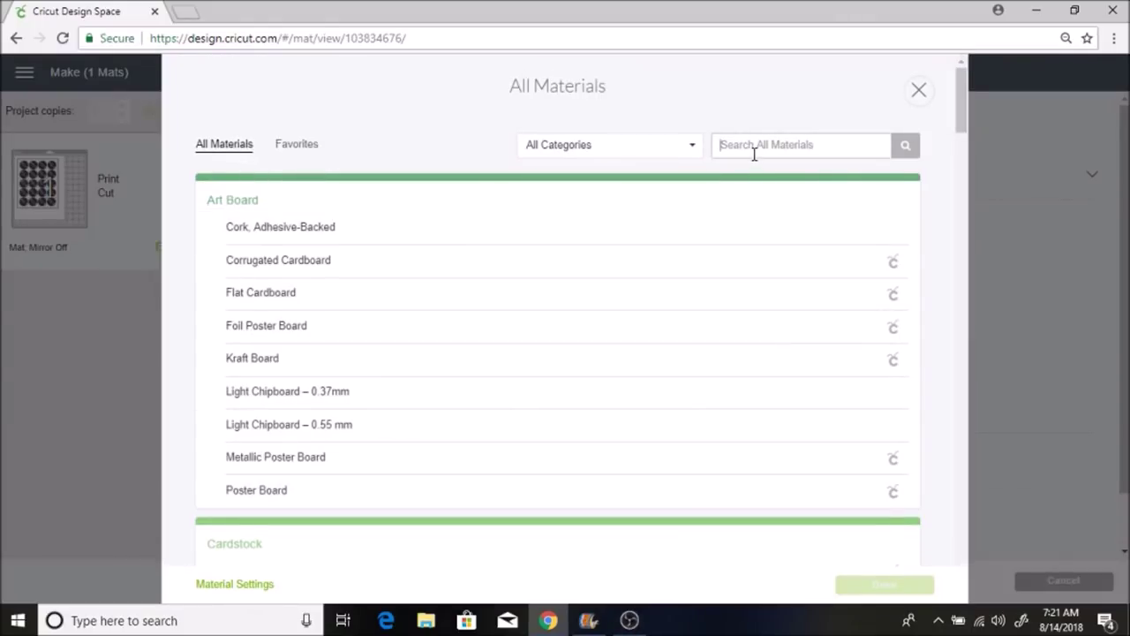
pyautogui.write('washi tape')
pyautogui.press('Return')
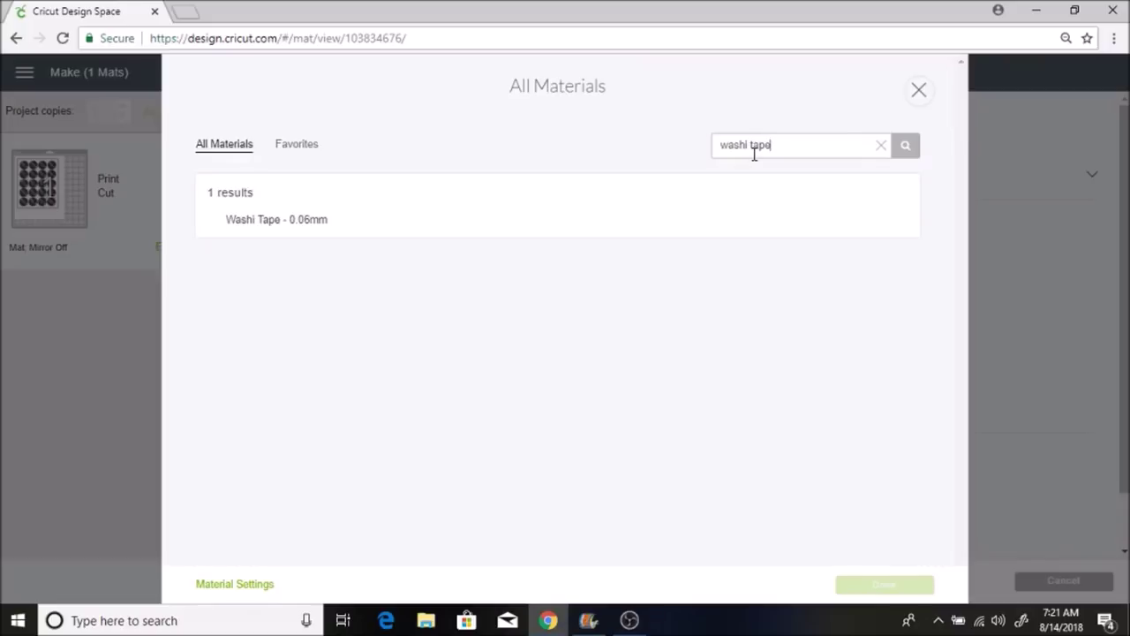
pyautogui.click(263, 220)
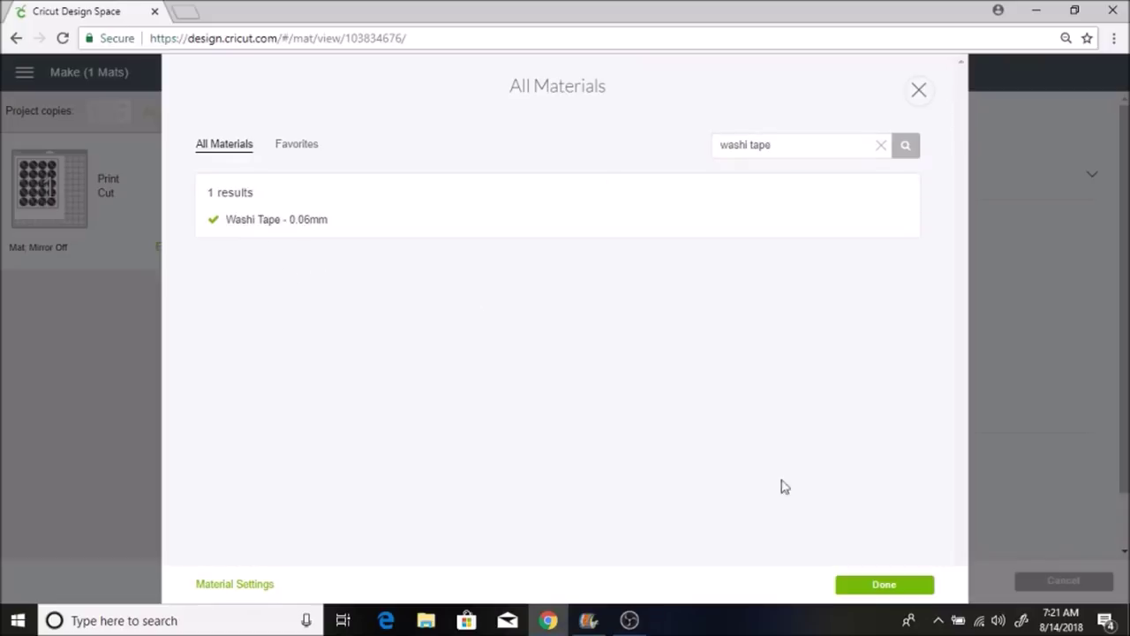
pyautogui.click(877, 585)
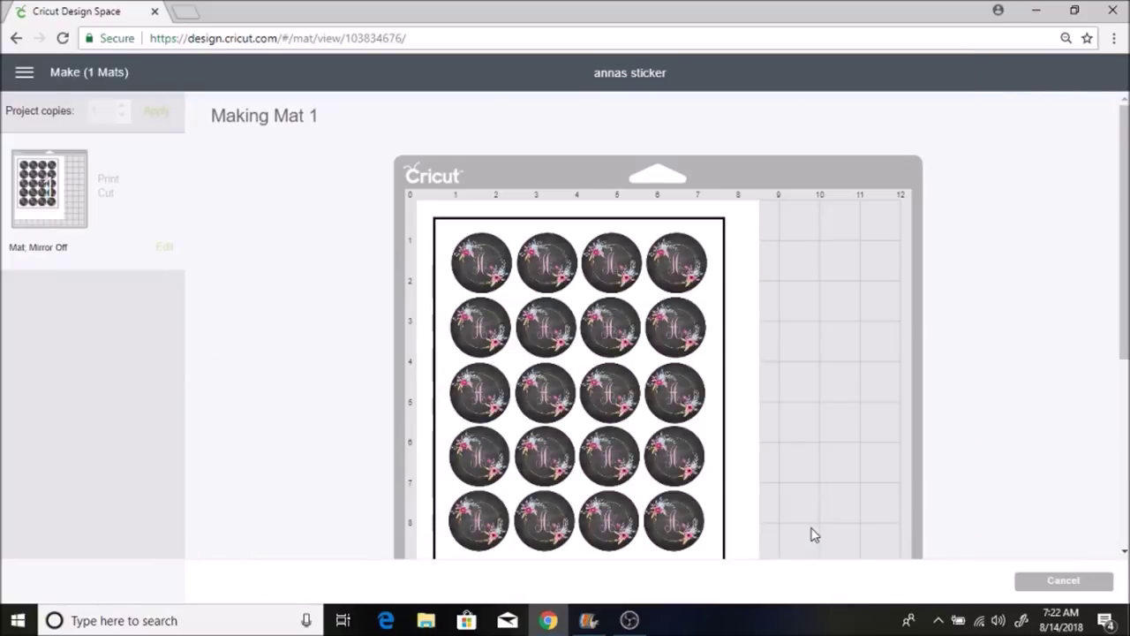